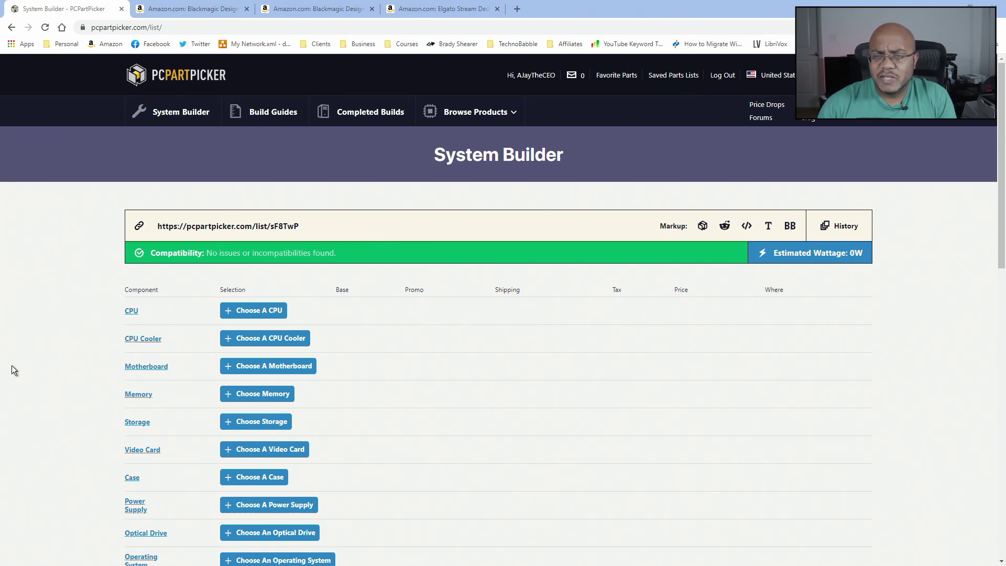
# Step: Filter the CPU list to AMD and add the AMD Ryzen 7 3700X 8-core processor ($294.99)
pyautogui.click(264, 311)
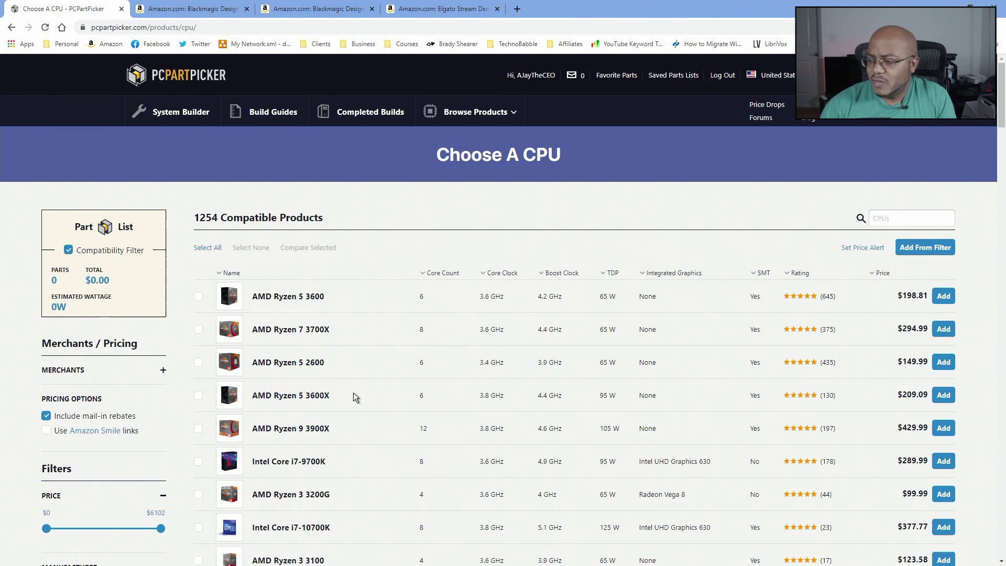
pyautogui.scroll(-2, 376, 382)
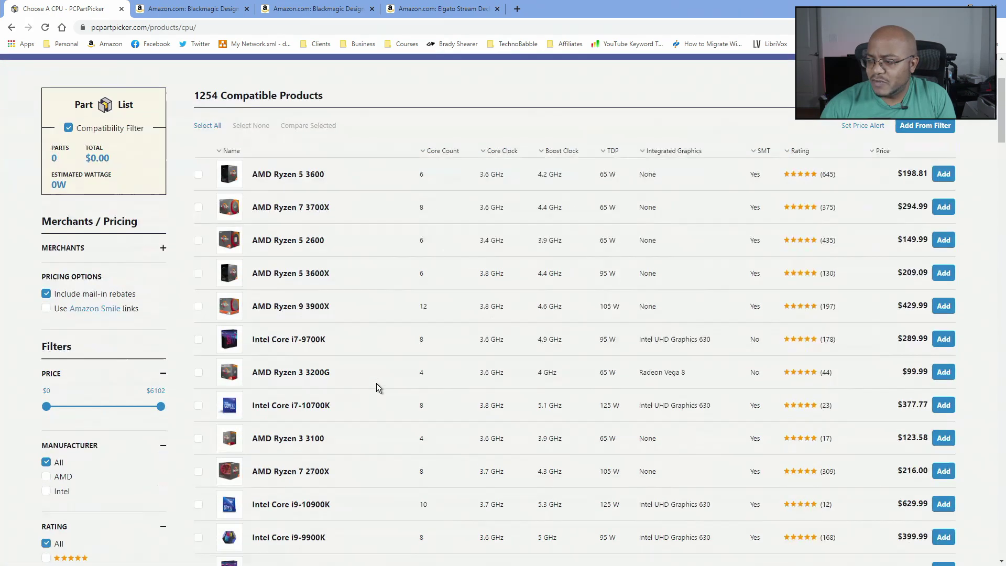
pyautogui.scroll(-2, 377, 382)
pyautogui.scroll(-3, 377, 383)
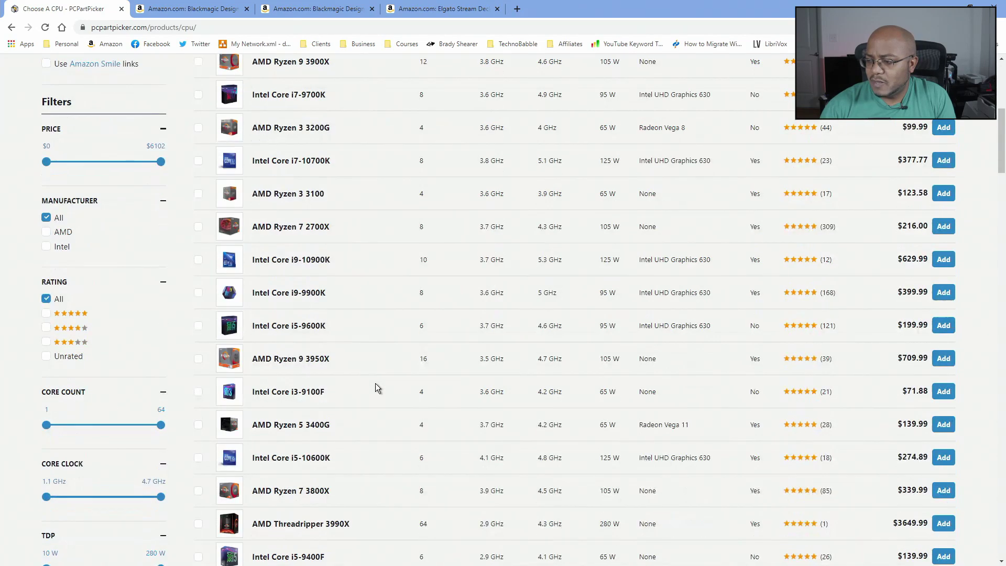
pyautogui.click(46, 354)
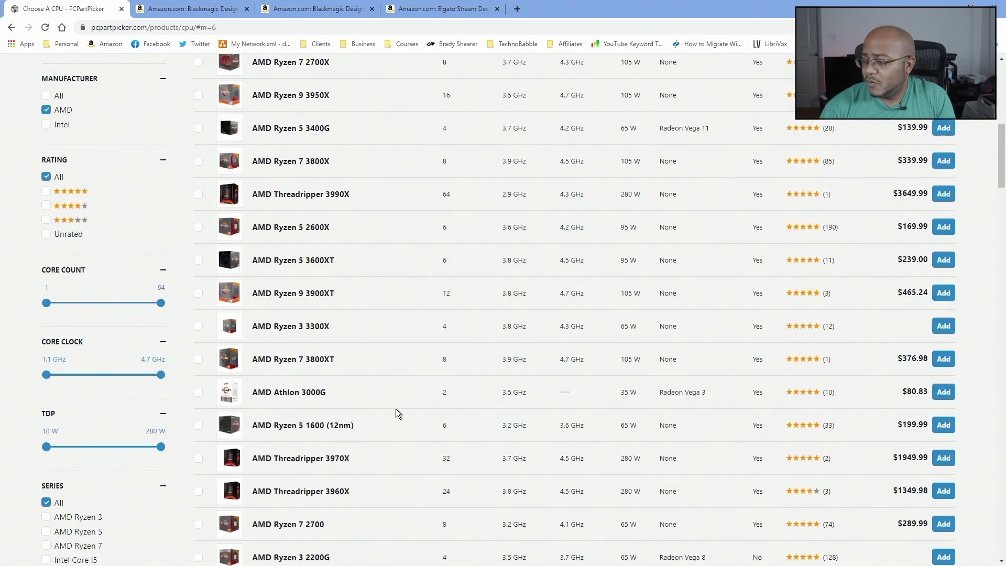
pyautogui.scroll(-2, 394, 410)
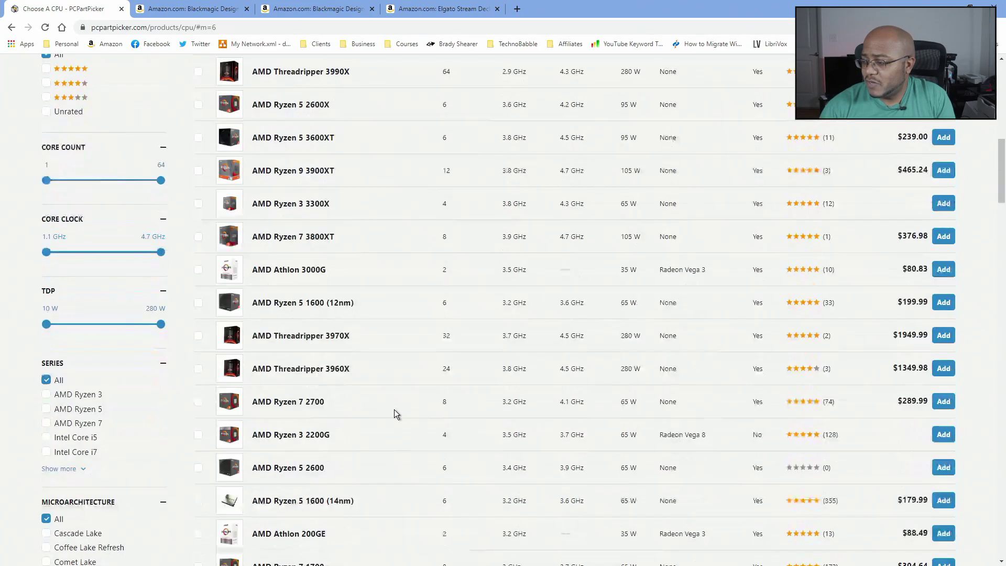
pyautogui.scroll(-2, 395, 410)
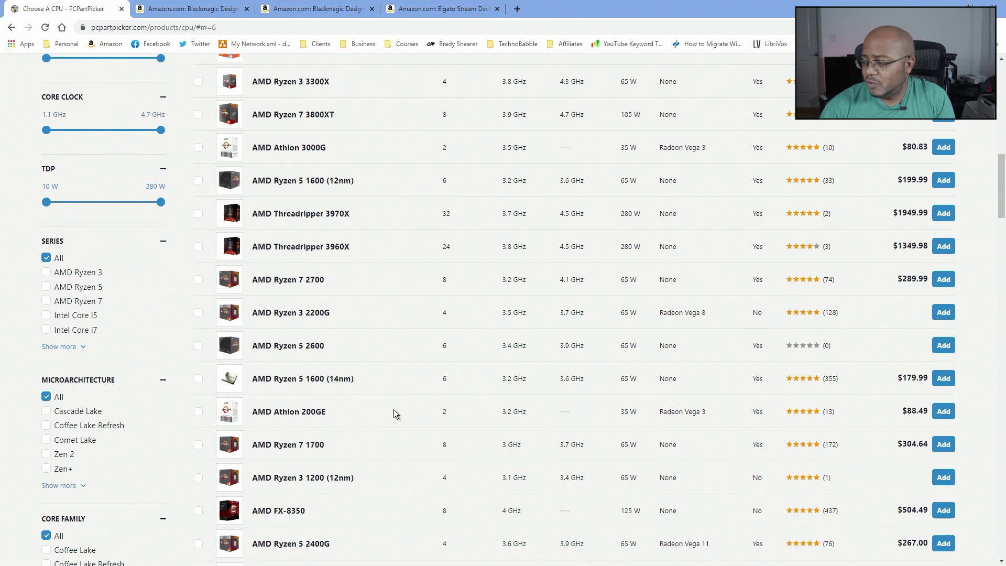
pyautogui.scroll(15, 394, 410)
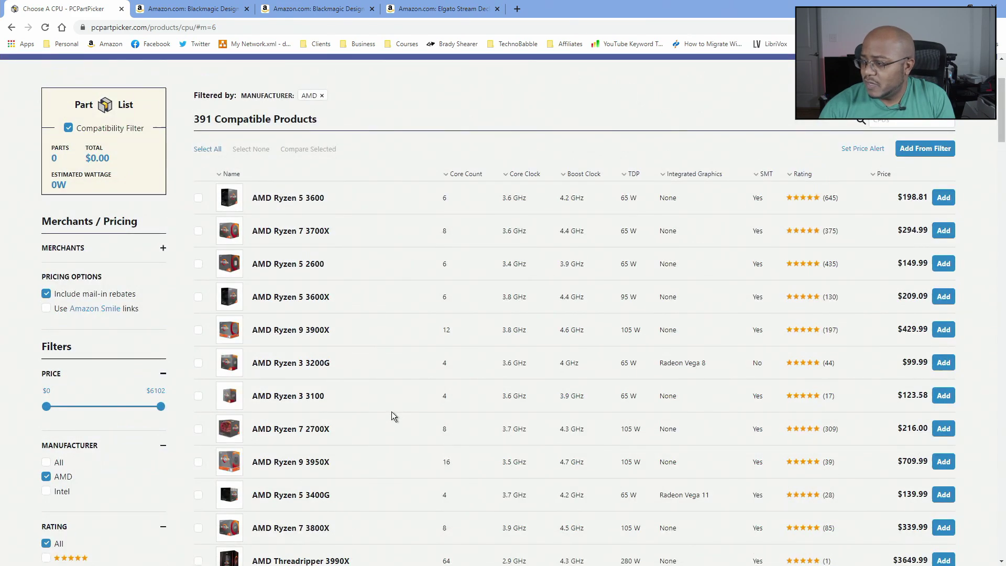
pyautogui.scroll(-2, 392, 411)
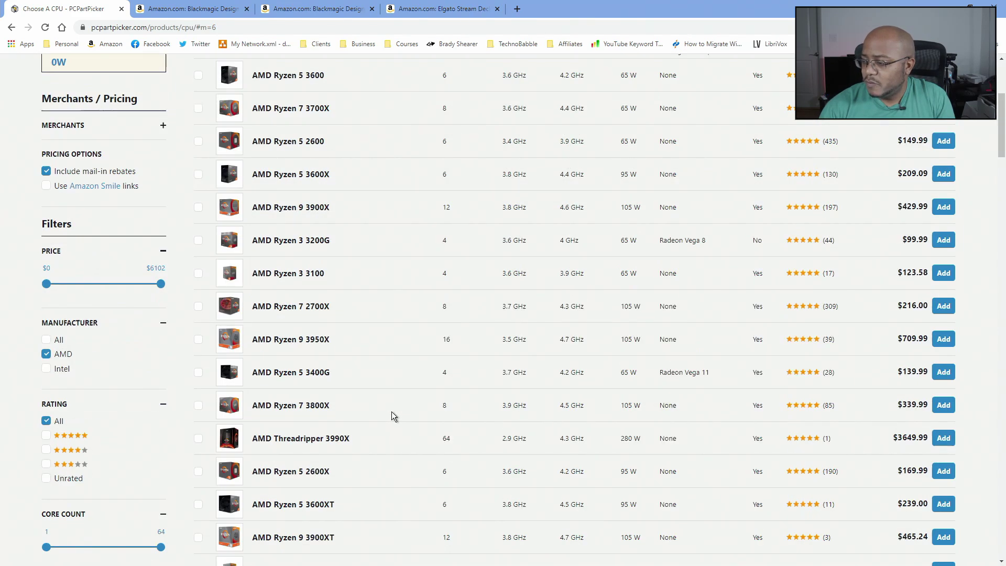
pyautogui.scroll(5, 392, 411)
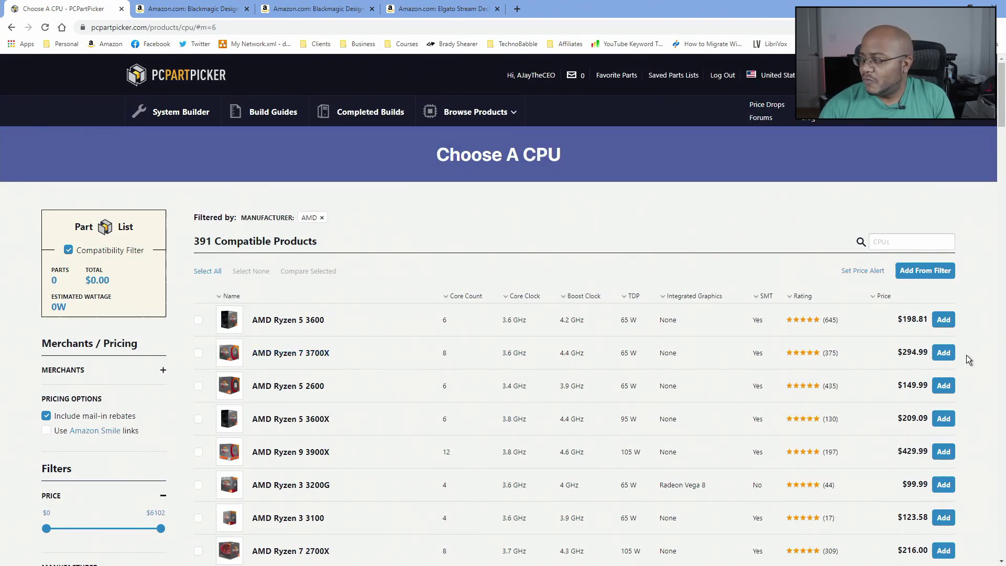
pyautogui.click(944, 353)
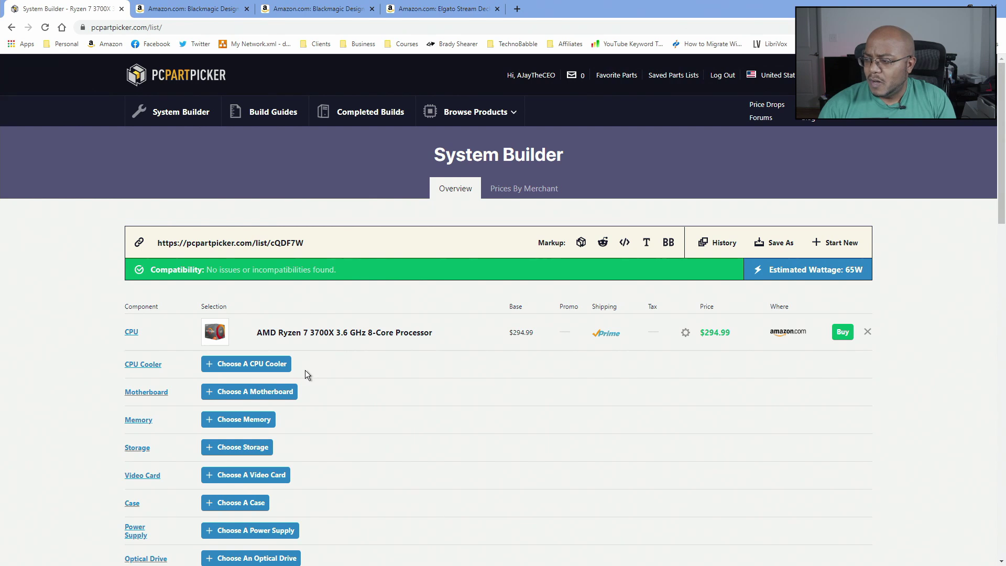
# Step: Add the NZXT Kraken X53 liquid cooler ($129.99) from the CPU cooler list
pyautogui.click(264, 365)
pyautogui.moveTo(240, 407)
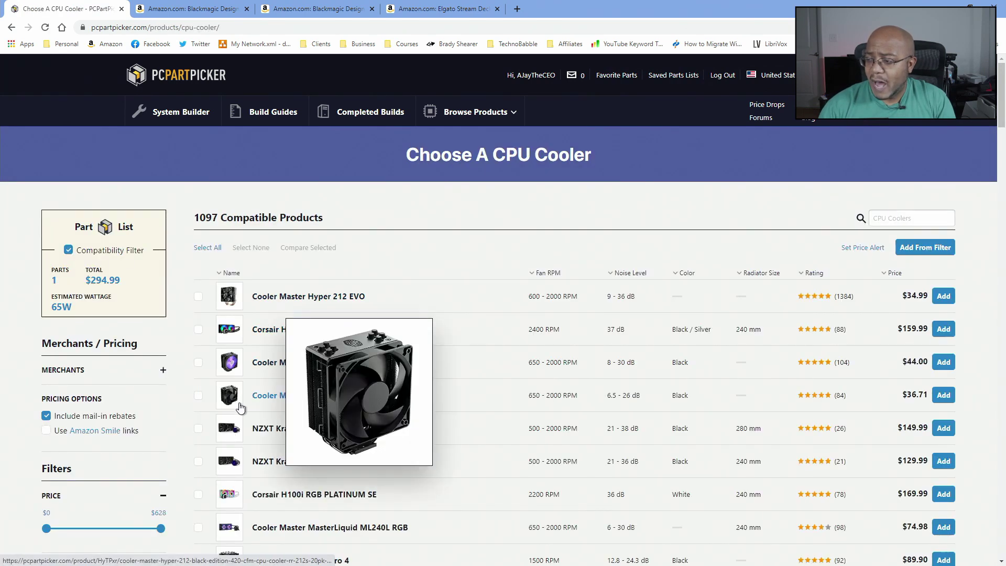
pyautogui.click(945, 467)
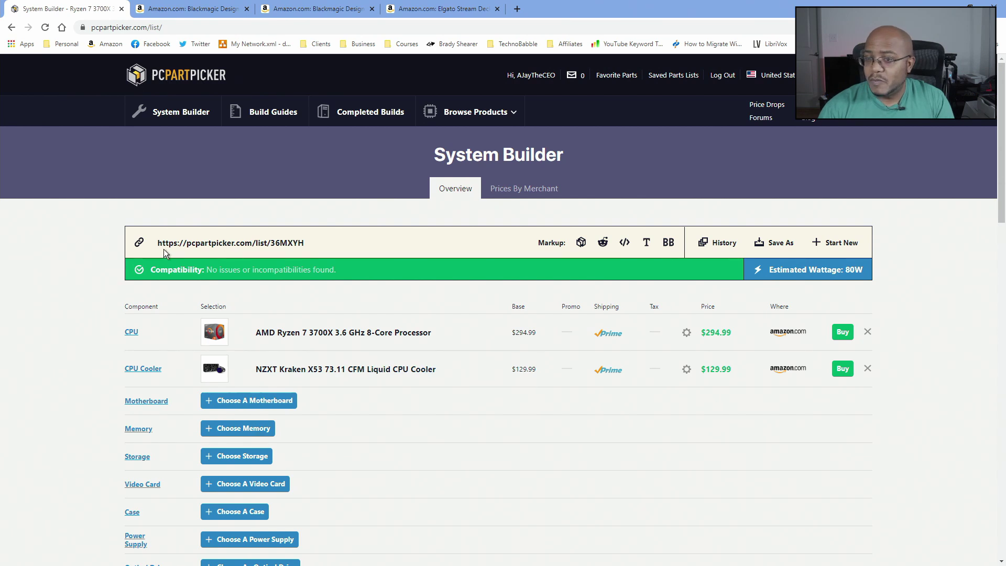
# Step: Search motherboards for 'msi mpg', check the B550 Gaming Plus details, then add it ($149.99)
pyautogui.click(256, 401)
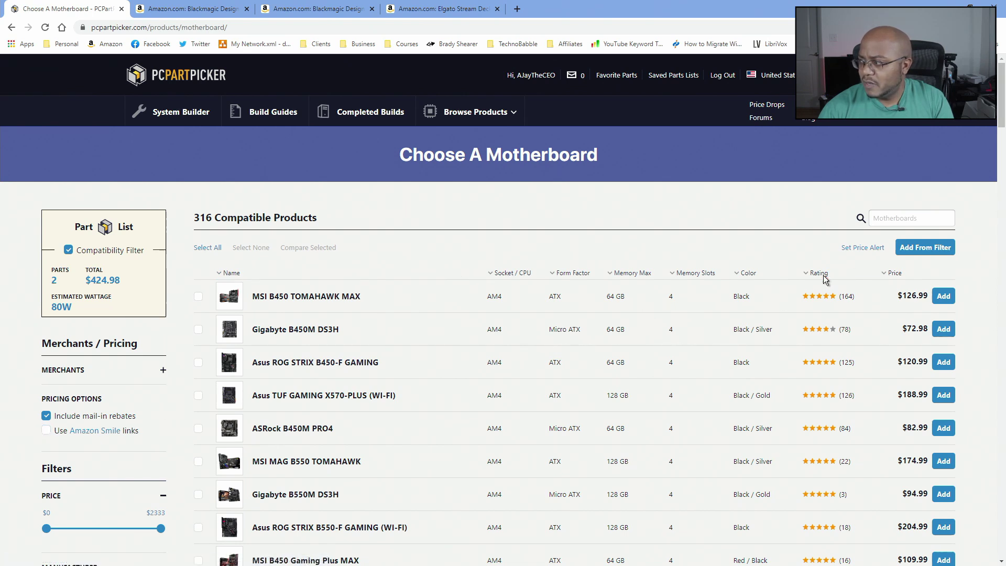
pyautogui.click(898, 218)
pyautogui.click(905, 218)
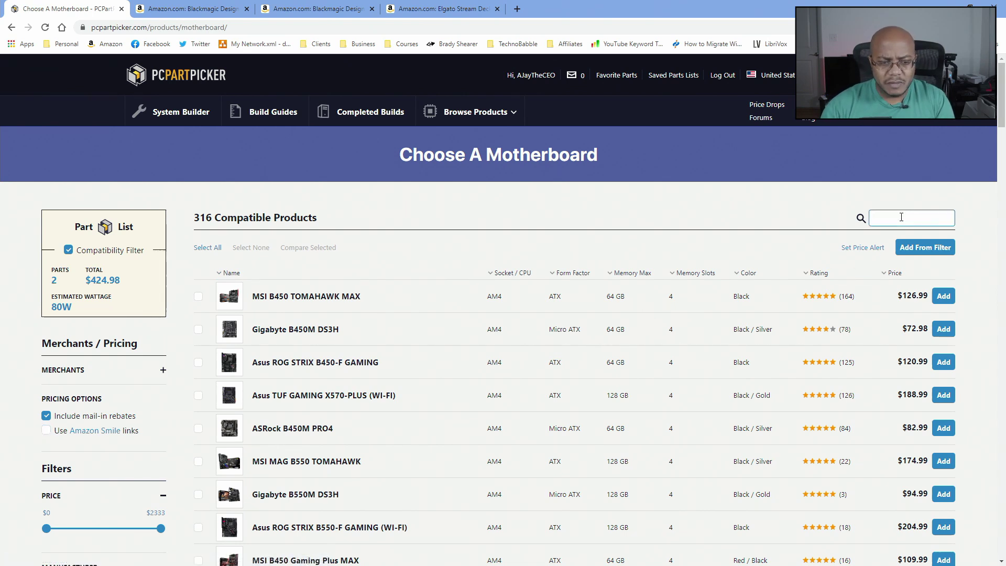
pyautogui.write('msi mpg')
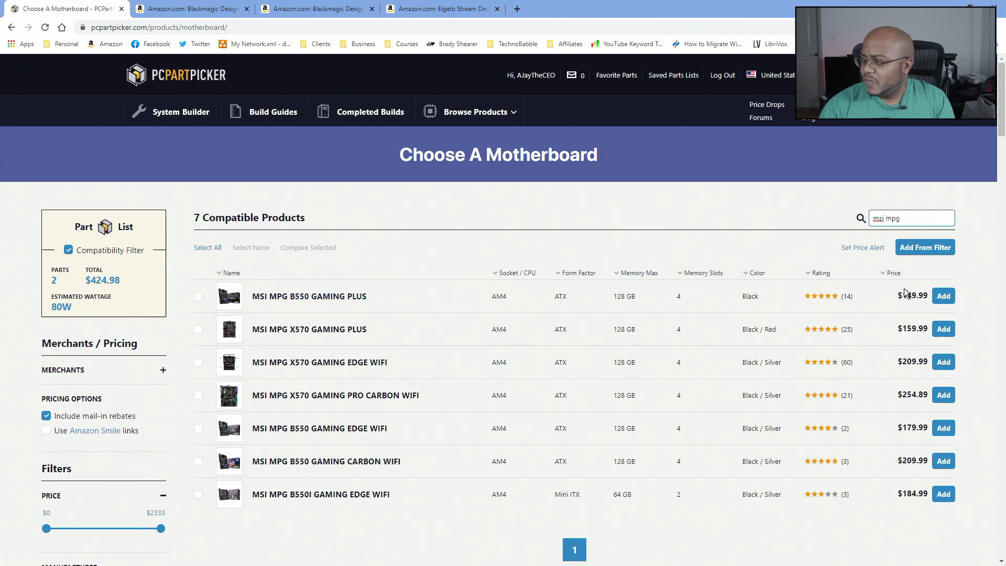
pyautogui.click(332, 295)
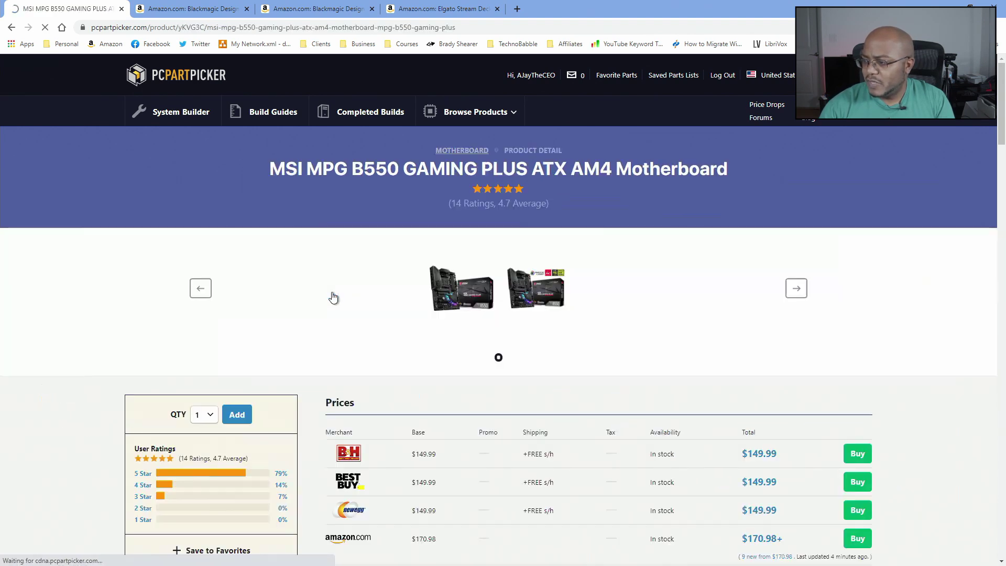
pyautogui.click(465, 302)
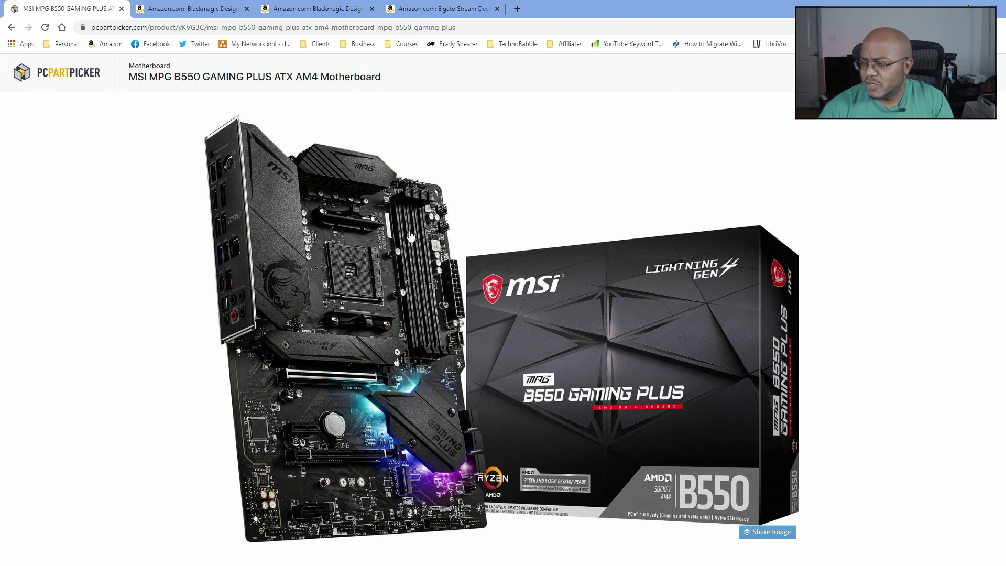
pyautogui.hotkey('alt', 'Left')
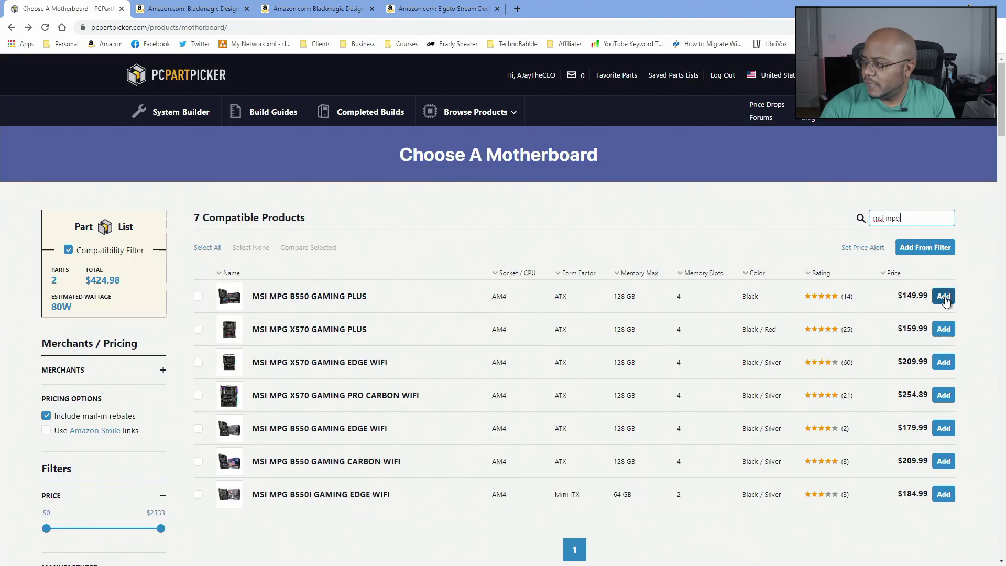
pyautogui.click(944, 297)
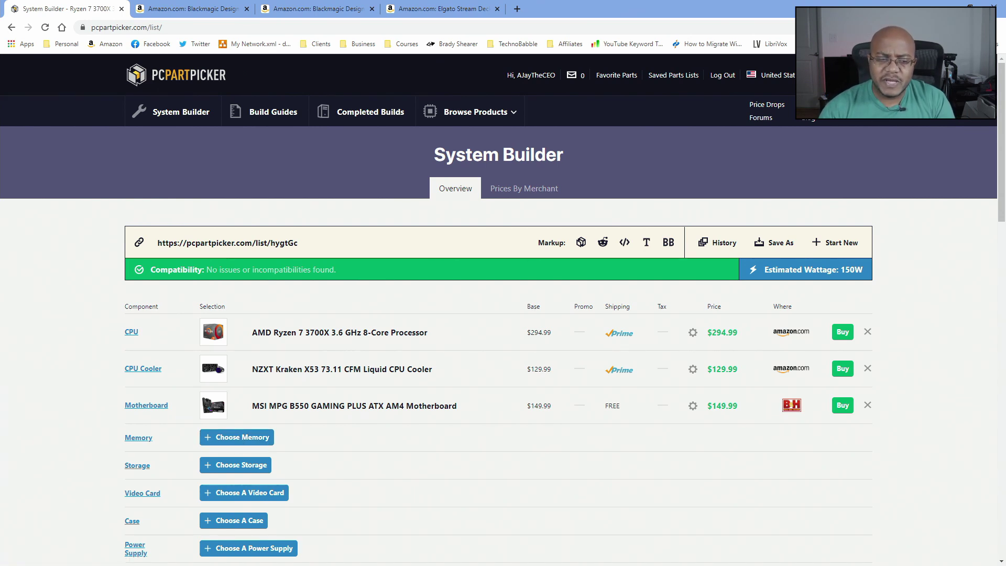
# Step: Search memory for 'corsair vengence', add the Vengeance LPX 32 GB kit, then remove it
pyautogui.click(231, 436)
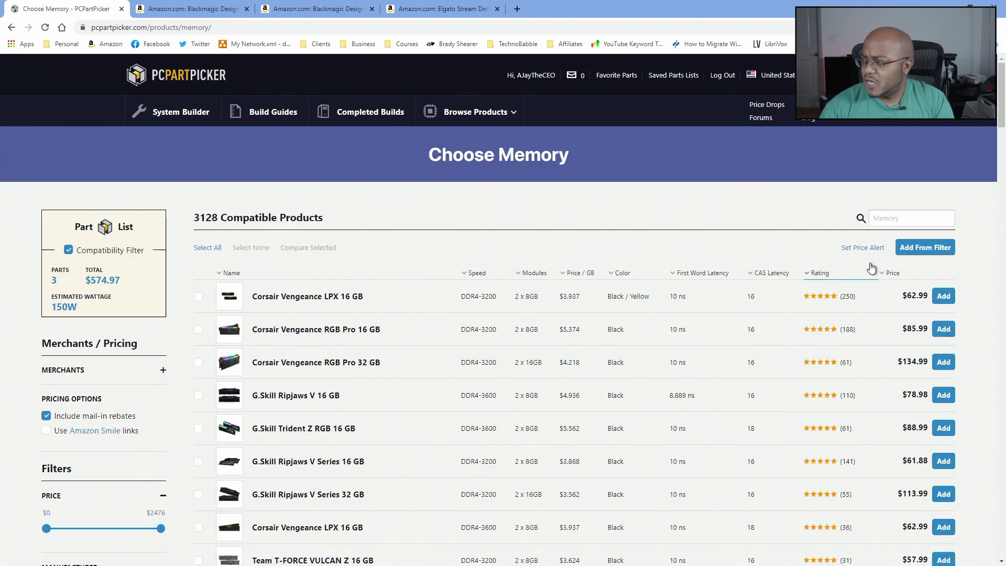
pyautogui.click(897, 221)
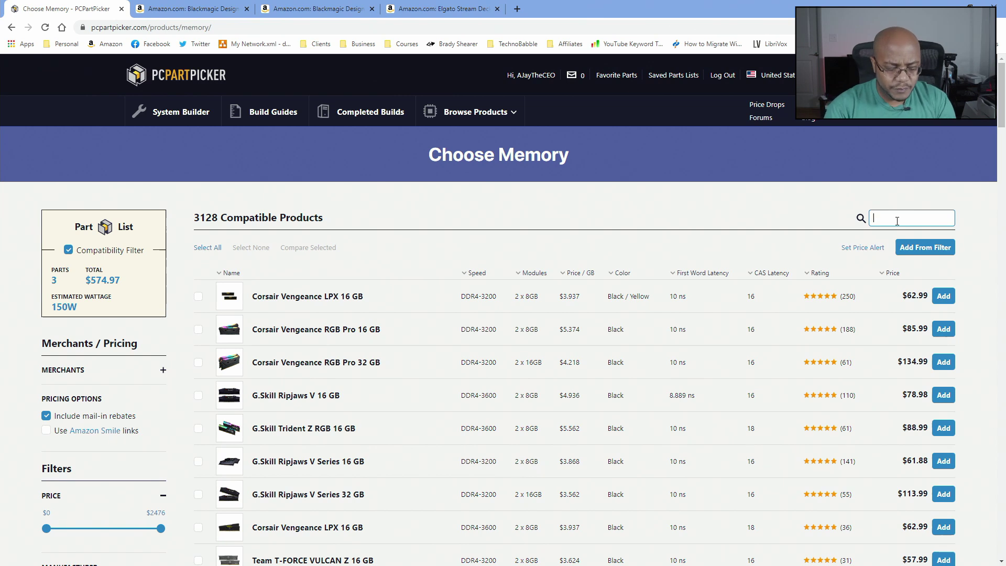
pyautogui.write('corsair')
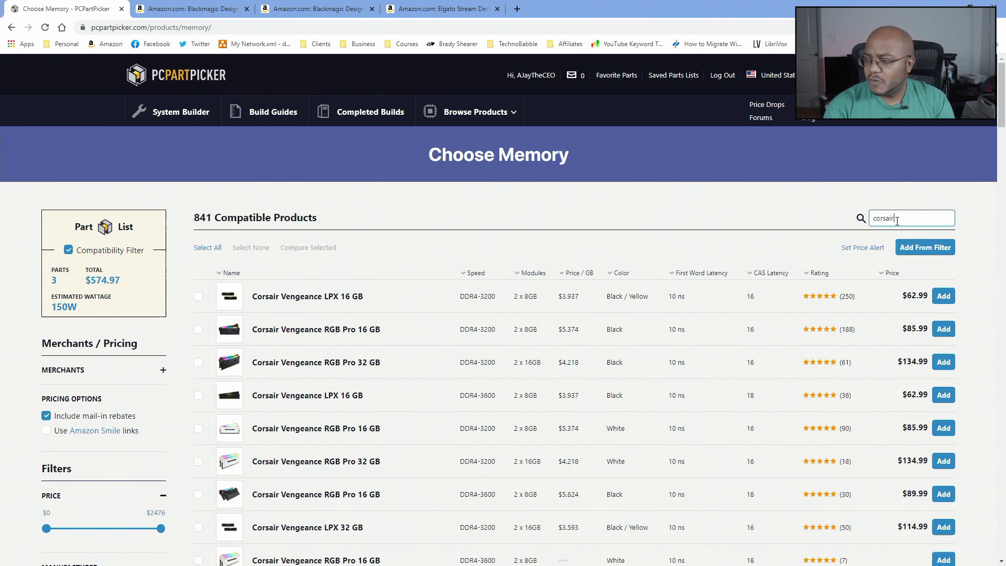
pyautogui.write(' v')
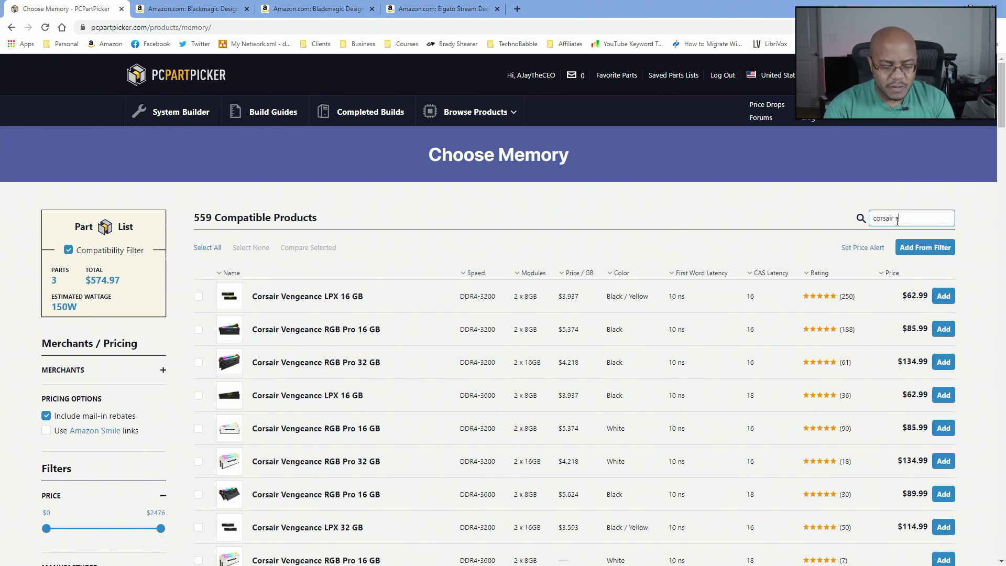
pyautogui.write('engence')
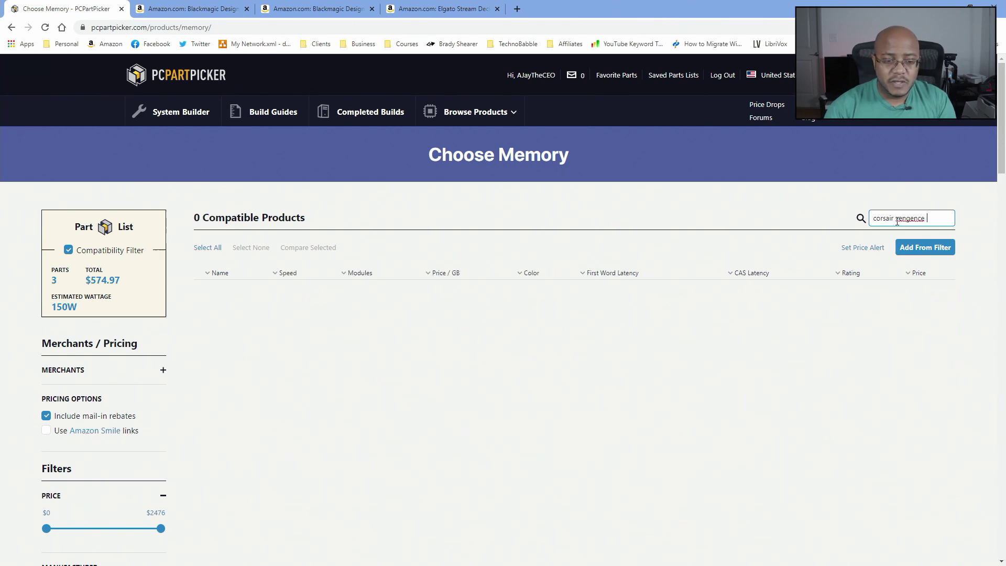
pyautogui.press('BackSpace')
pyautogui.press('BackSpace')
pyautogui.press('BackSpace')
pyautogui.press('BackSpace')
pyautogui.press('BackSpace')
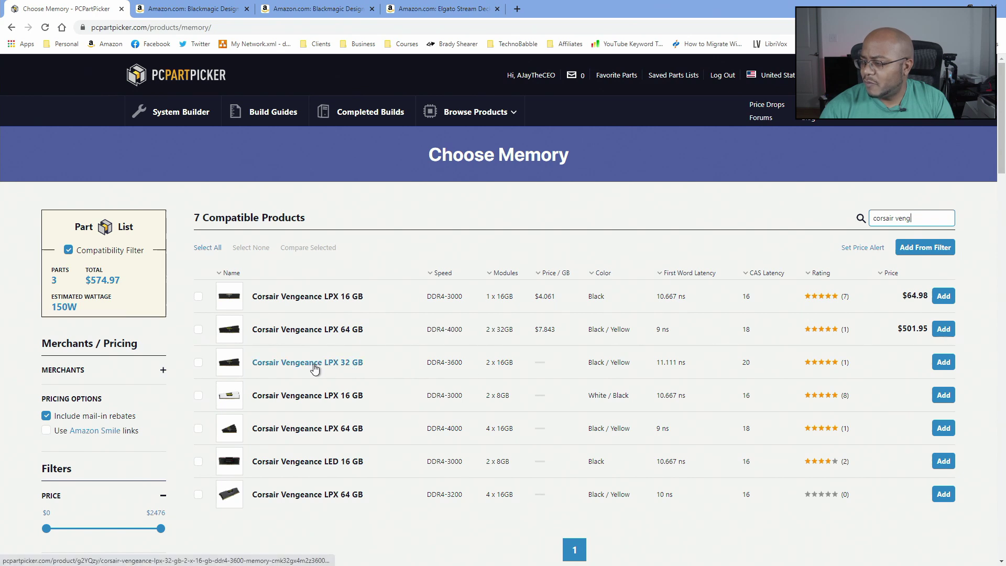
pyautogui.click(943, 364)
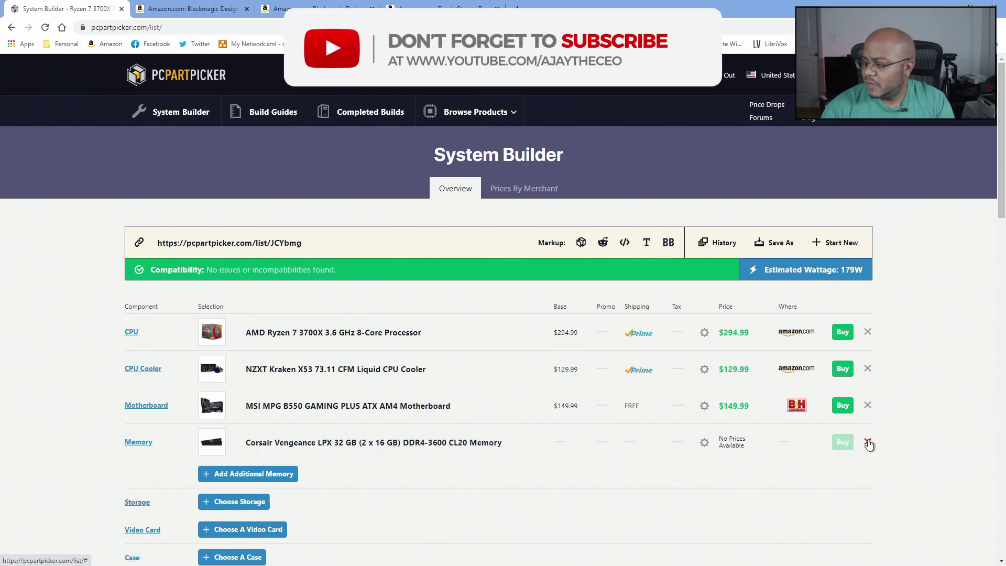
pyautogui.click(868, 442)
# Step: Search memory for 'corsair 3600' and add two Vengeance LPX 16 GB DDR4-3600 kits
pyautogui.click(235, 440)
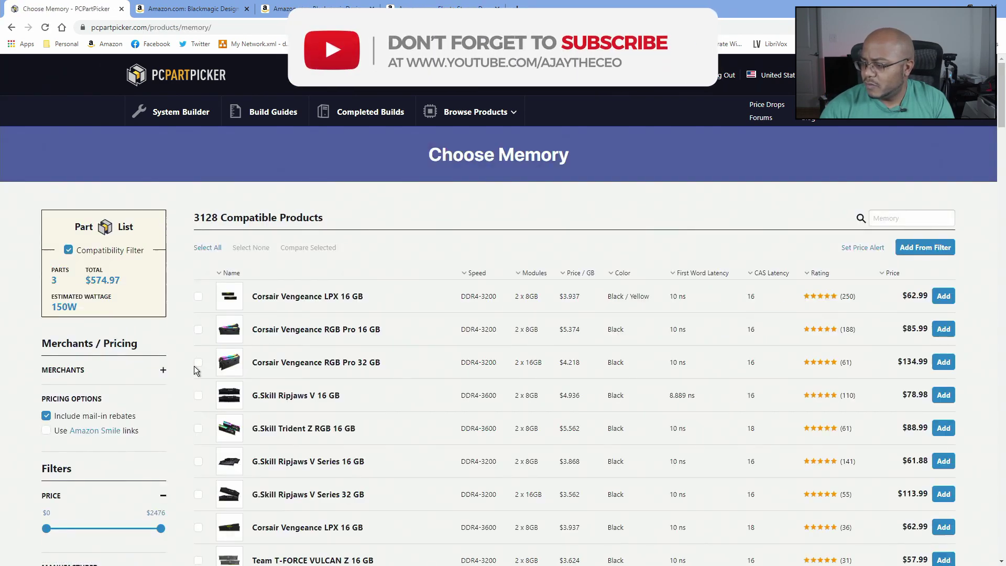
pyautogui.click(911, 225)
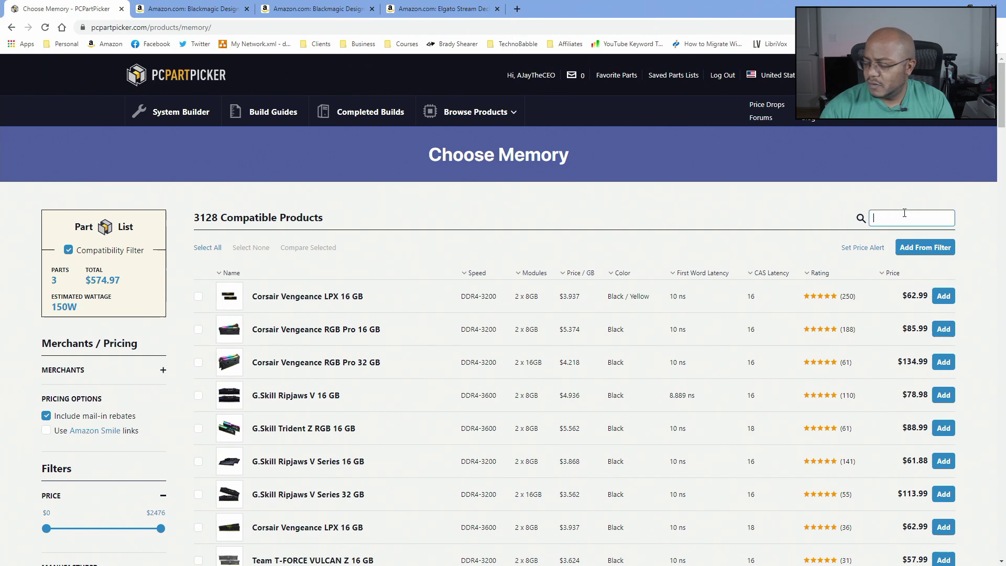
pyautogui.write('corsair')
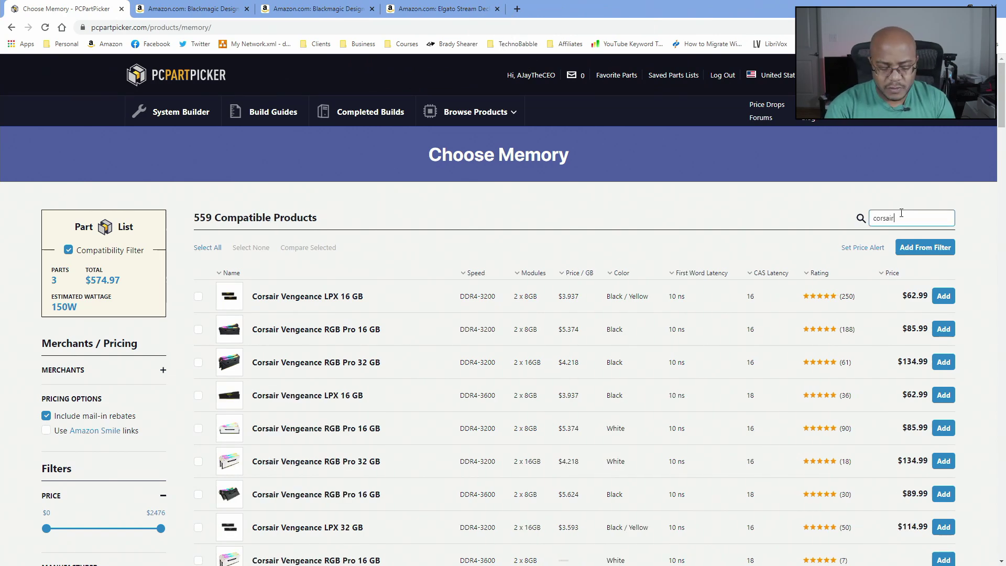
pyautogui.write(' 3600')
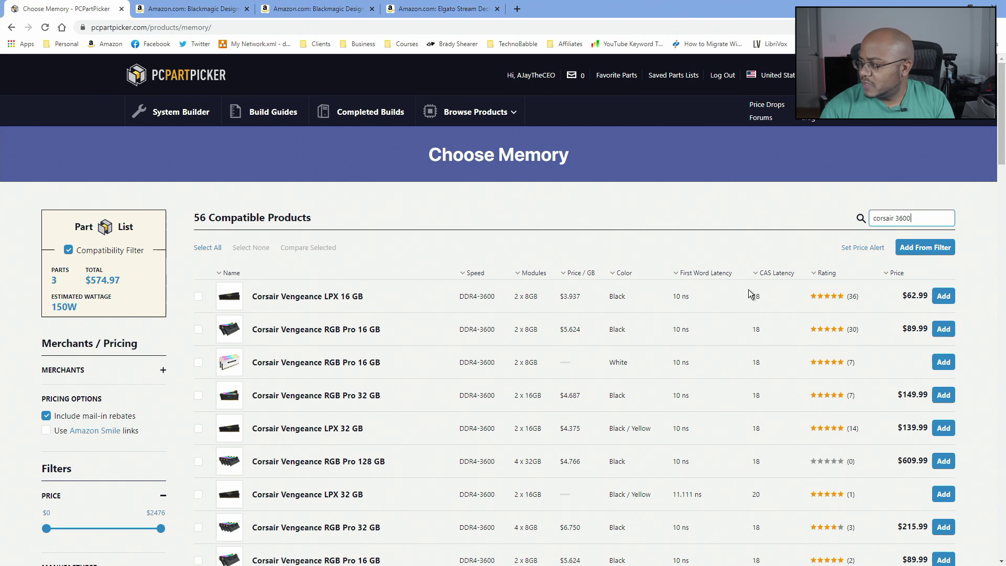
pyautogui.click(943, 296)
pyautogui.click(944, 296)
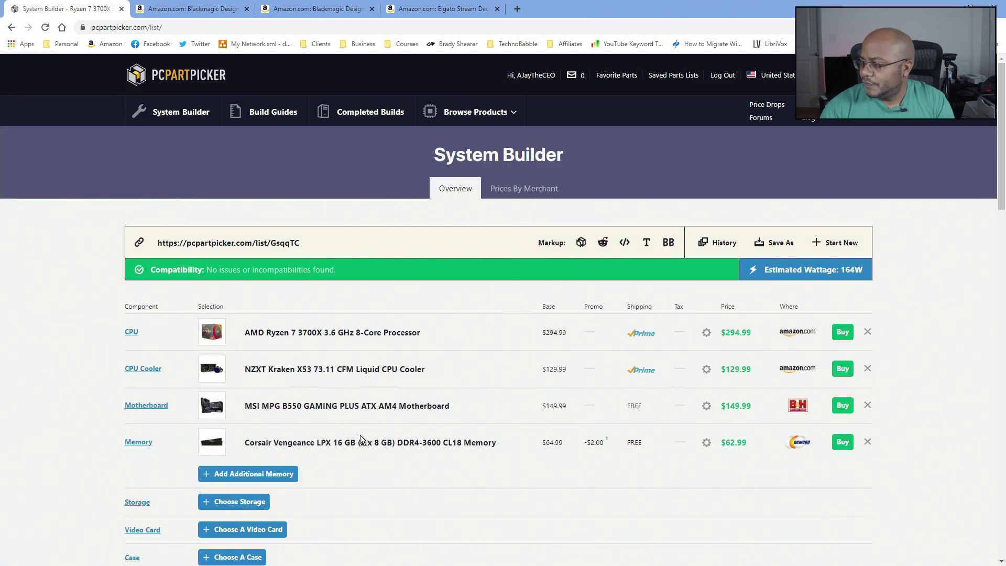
pyautogui.click(264, 474)
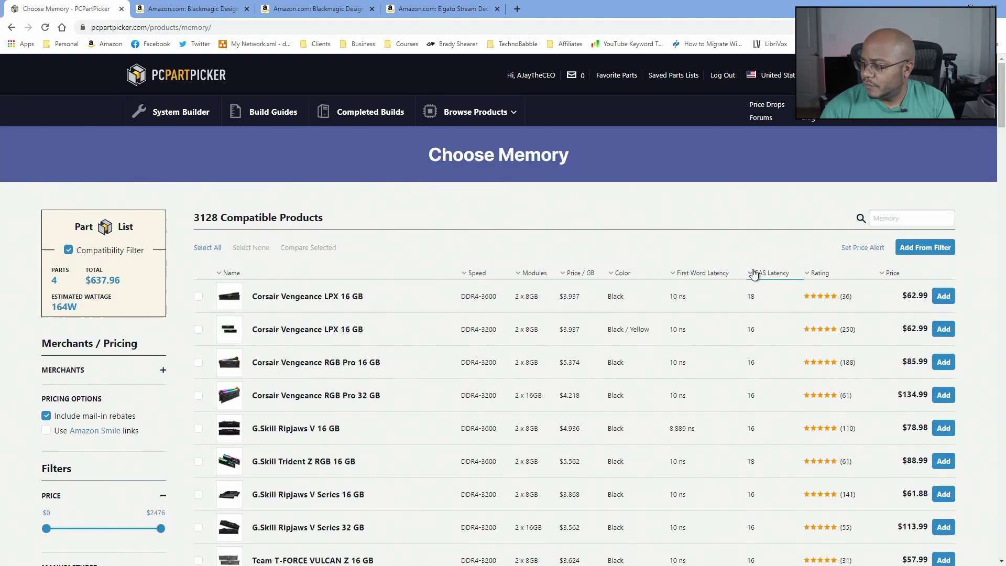
pyautogui.click(944, 297)
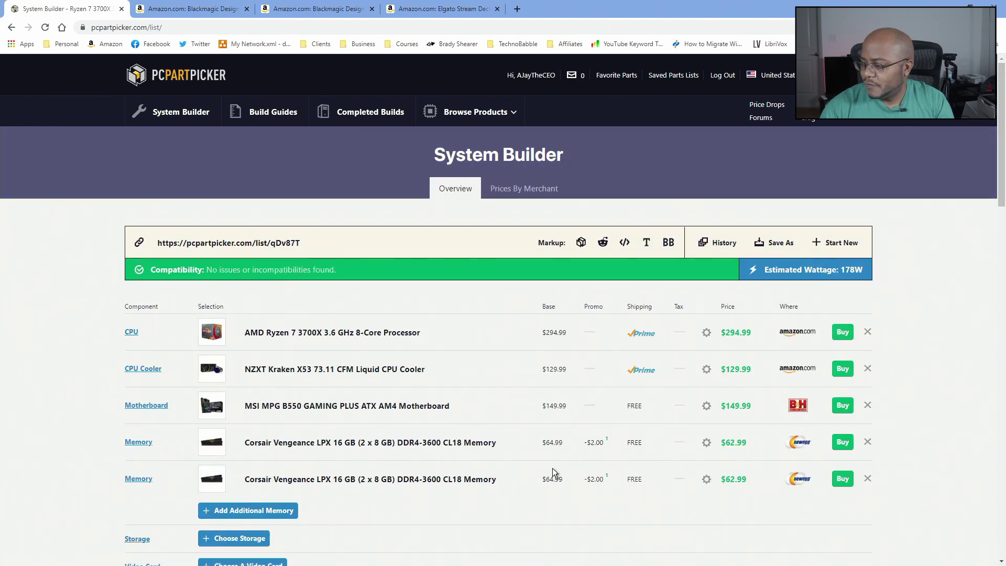
pyautogui.scroll(-2, 552, 467)
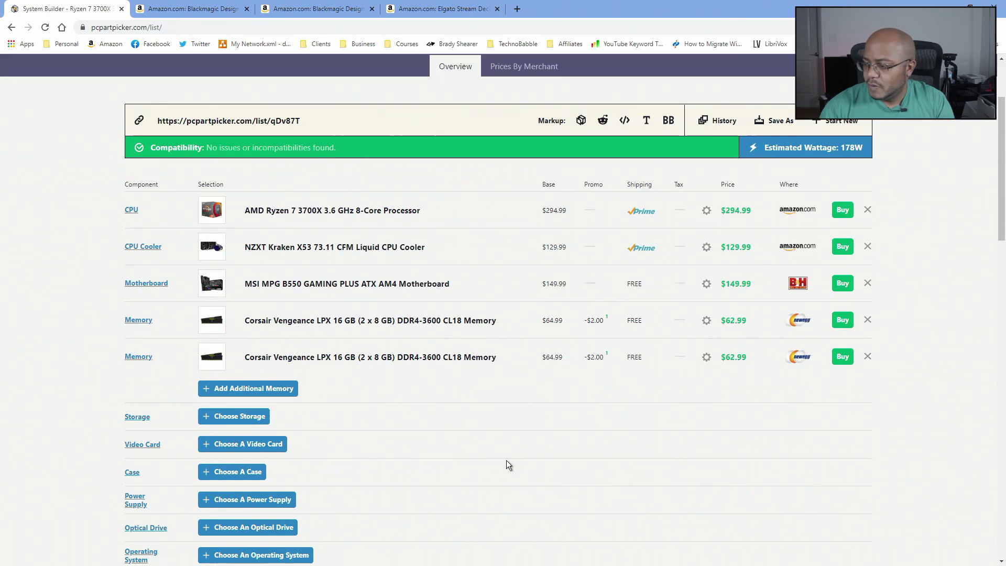
# Step: Replace the '512gb nvme' storage search with 'silicon' and add the Silicon Power A80 512 GB SSD
pyautogui.click(240, 423)
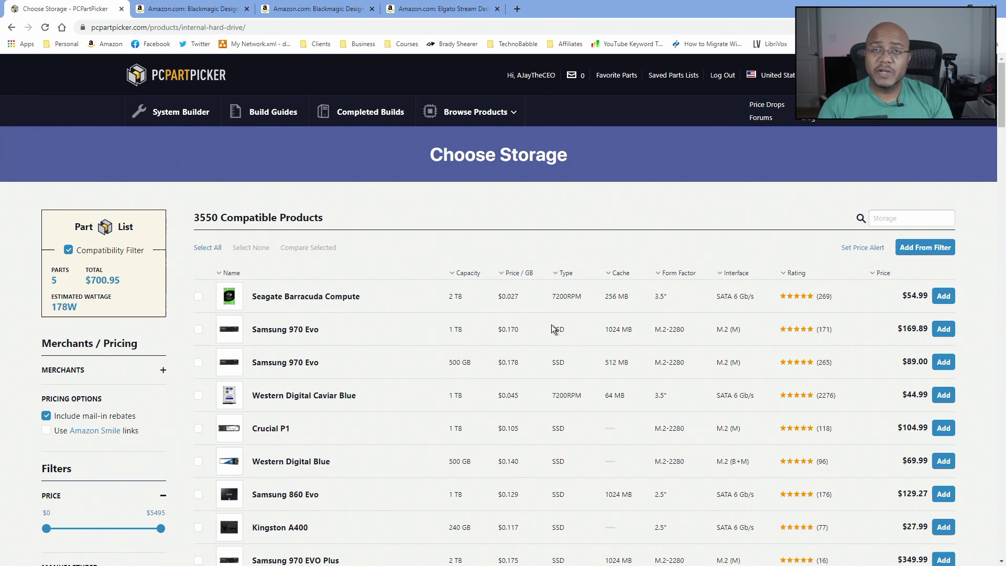
pyautogui.click(893, 216)
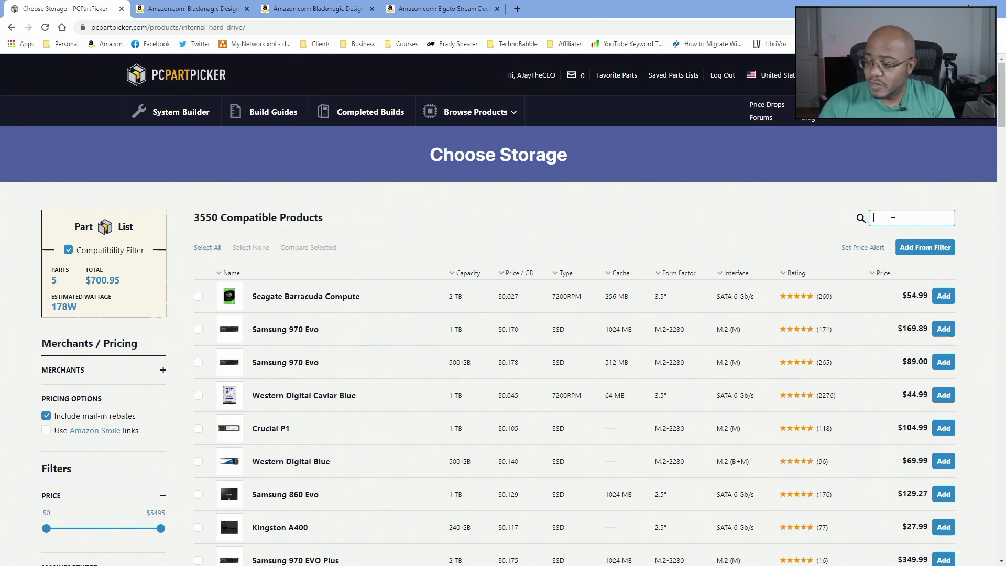
pyautogui.write('512gb')
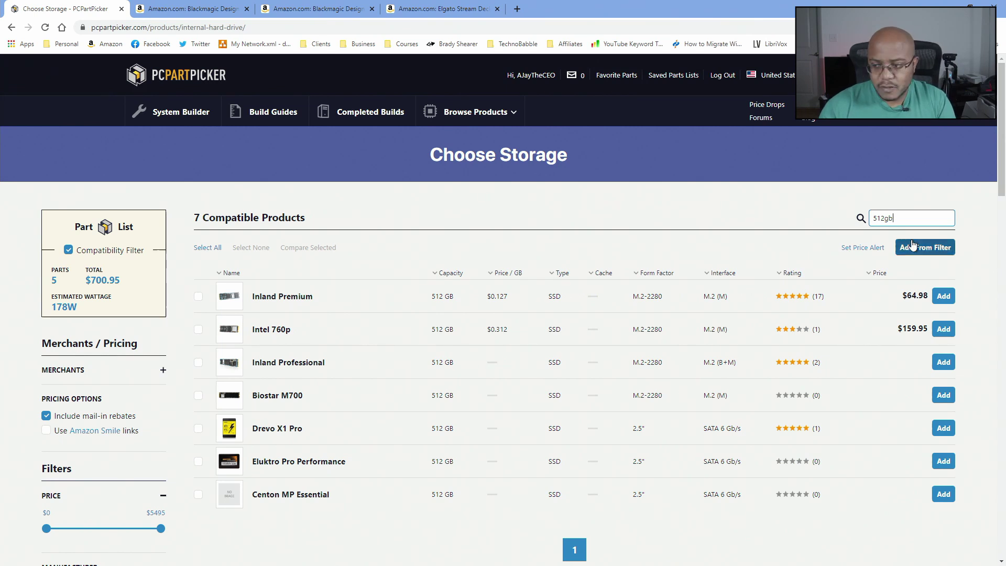
pyautogui.write(' nvme')
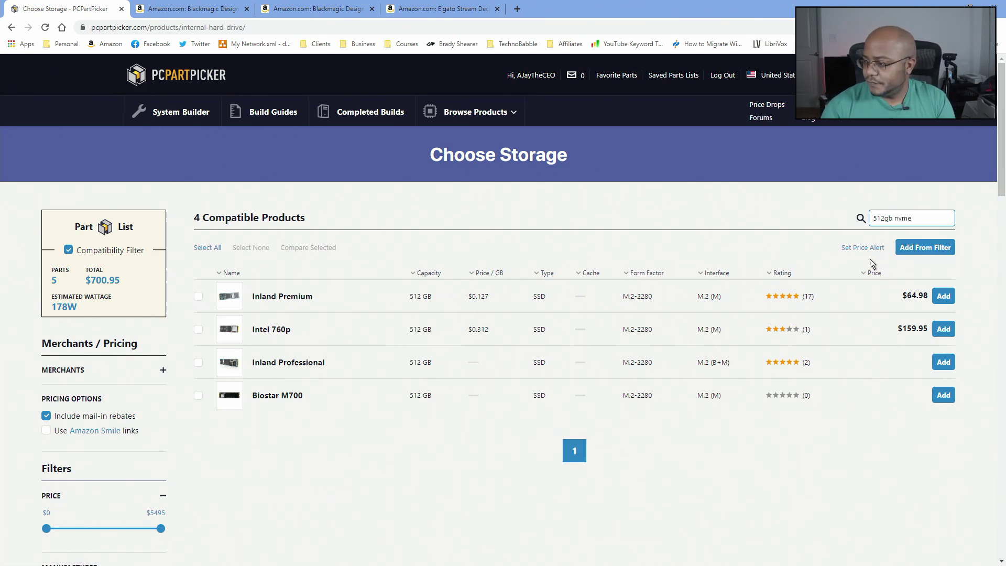
pyautogui.hotkey('ctrl', 'a')
pyautogui.write('si')
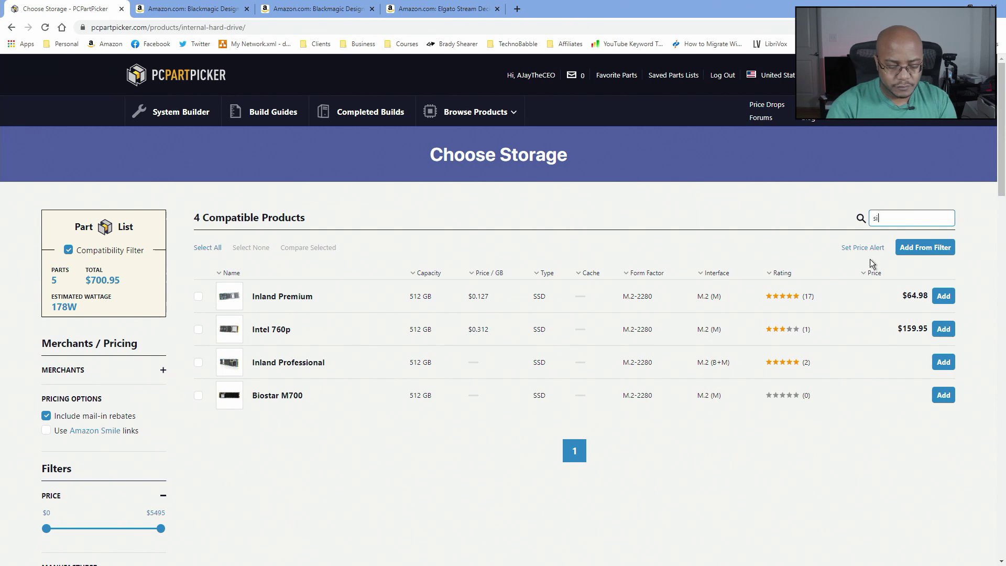
pyautogui.write('licon')
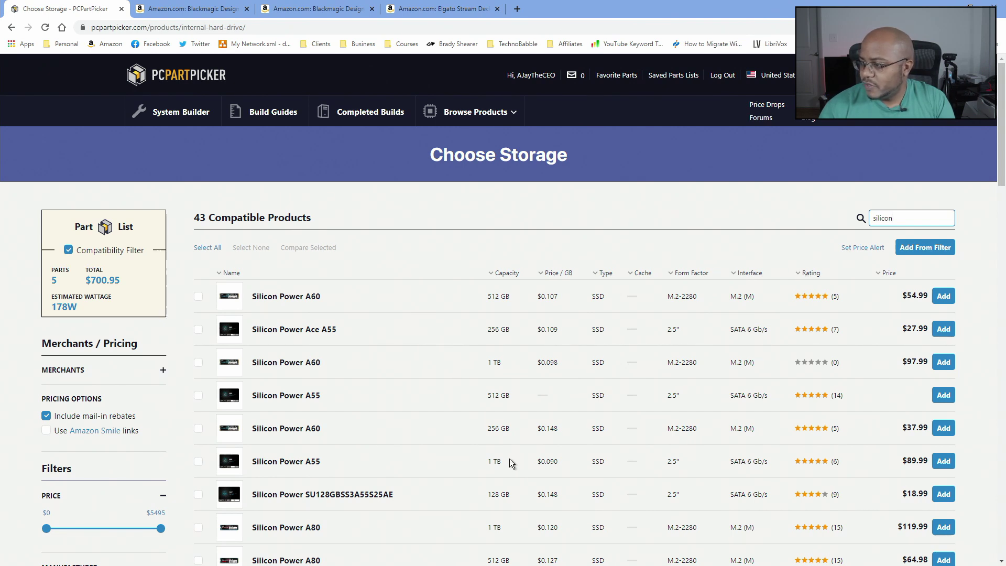
pyautogui.scroll(-2, 509, 459)
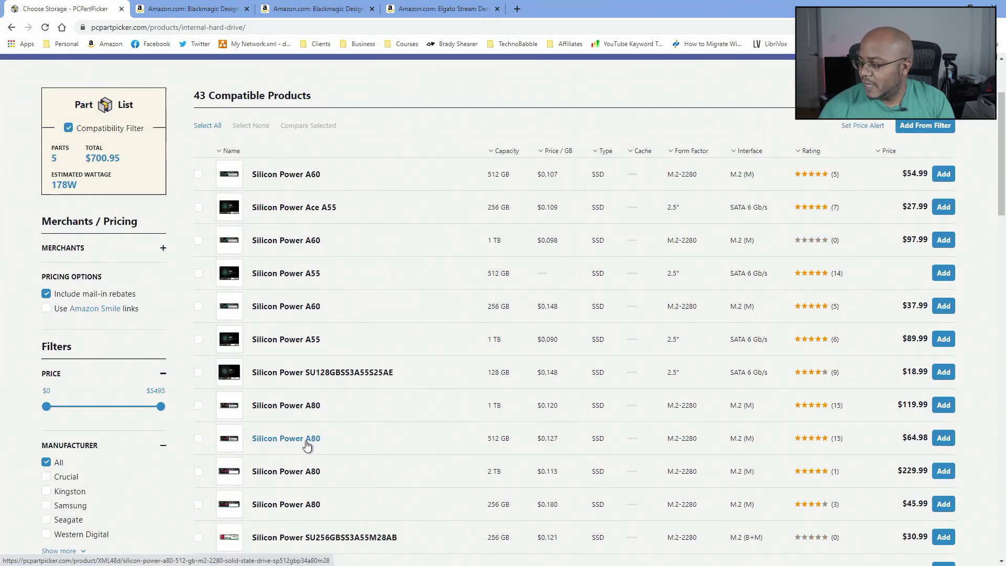
pyautogui.click(944, 438)
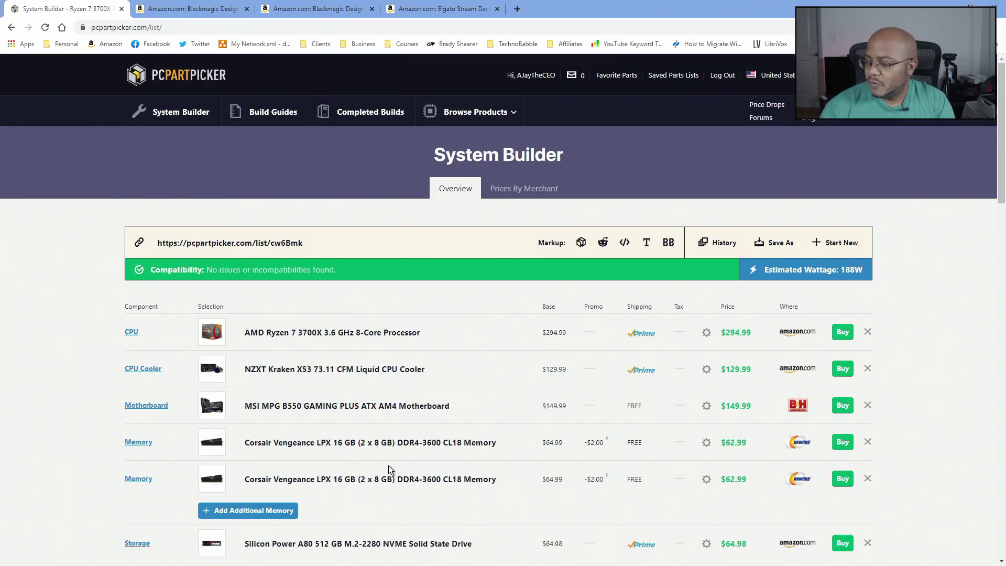
pyautogui.scroll(-2, 388, 465)
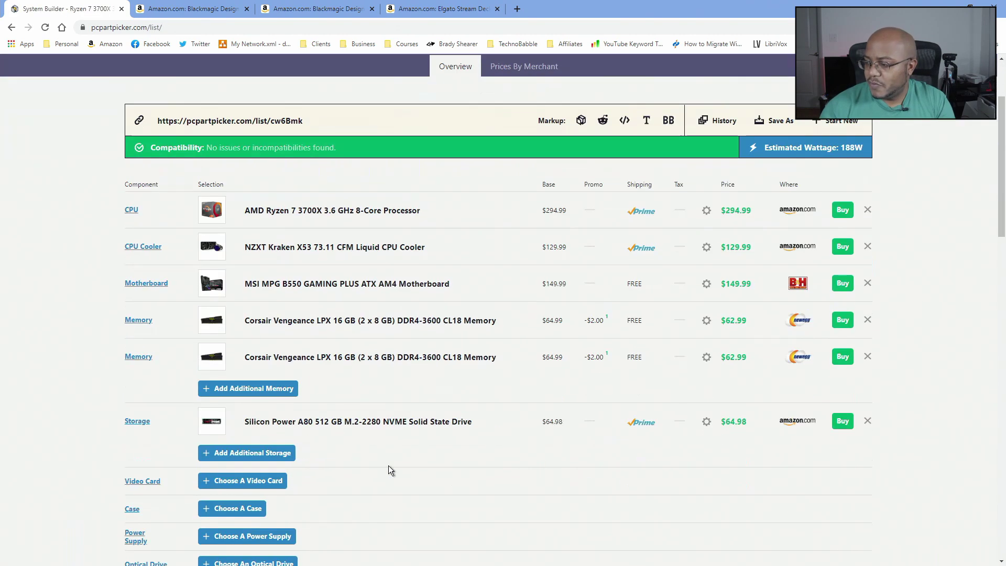
# Step: Limit additional storage to 4000 GB and up, then add the Seagate IronWolf Pro 4 TB ($139.99)
pyautogui.click(263, 459)
pyautogui.moveTo(236, 443)
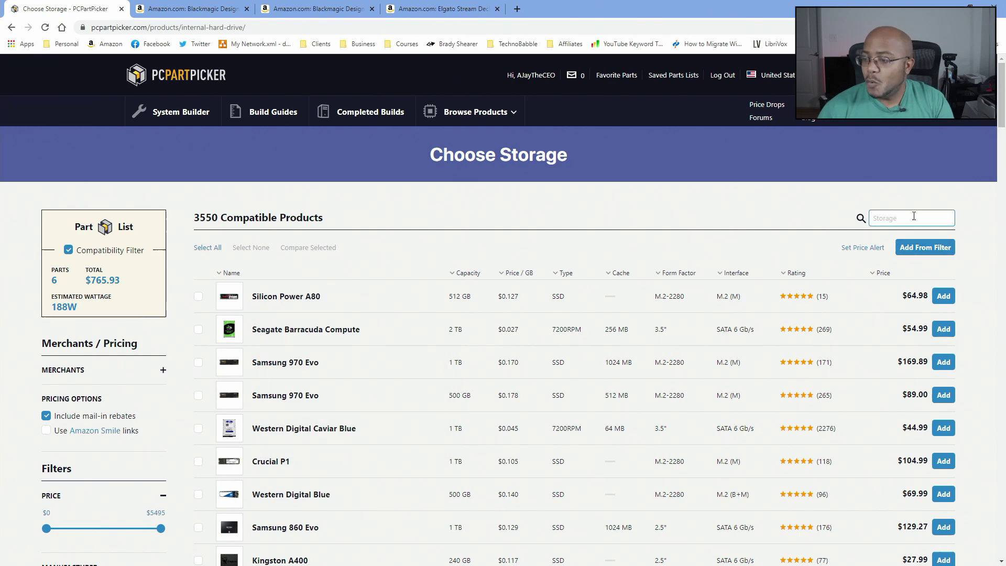
pyautogui.scroll(-9, 274, 382)
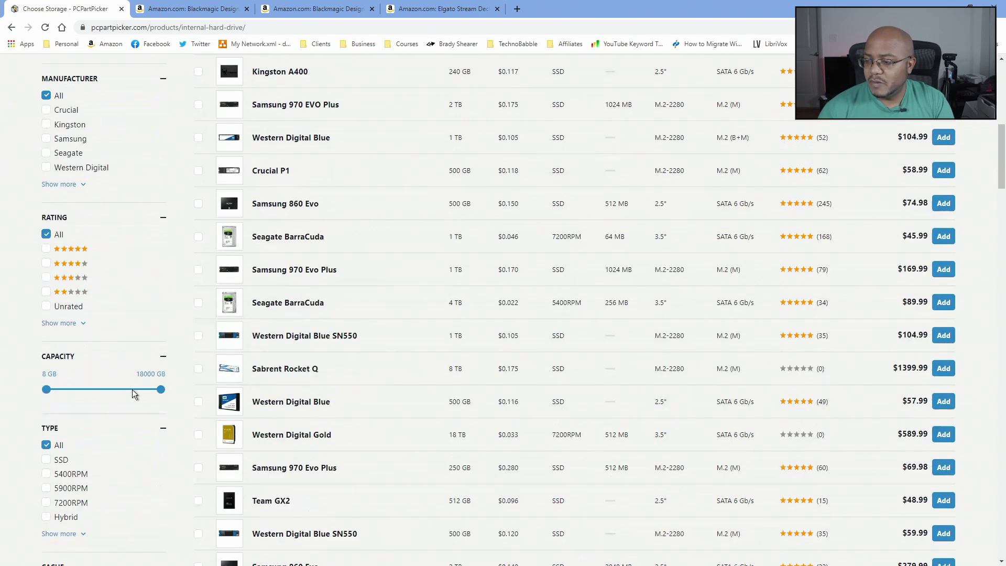
pyautogui.moveTo(46, 390); pyautogui.dragTo(139, 396)
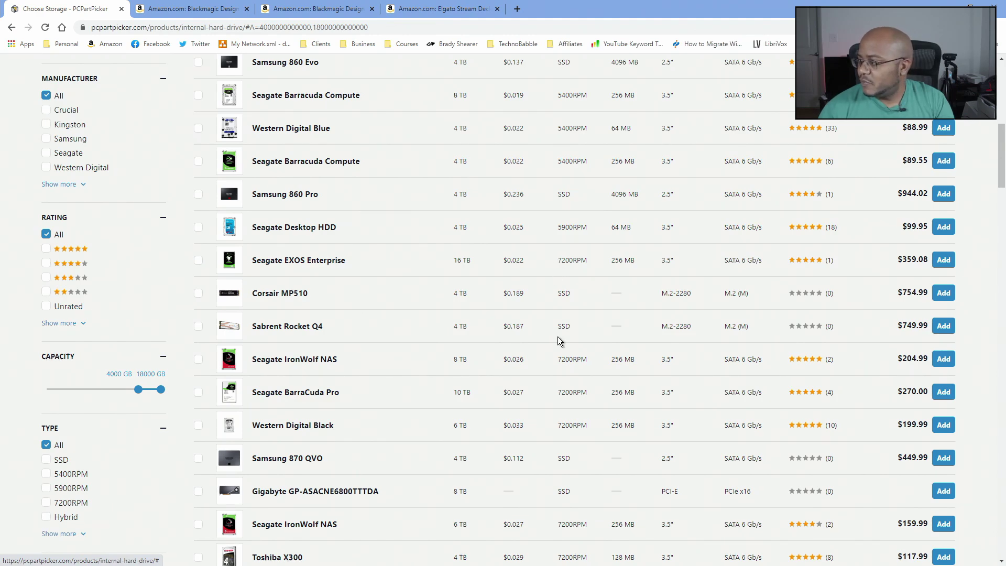
pyautogui.scroll(5, 558, 347)
pyautogui.scroll(5, 559, 347)
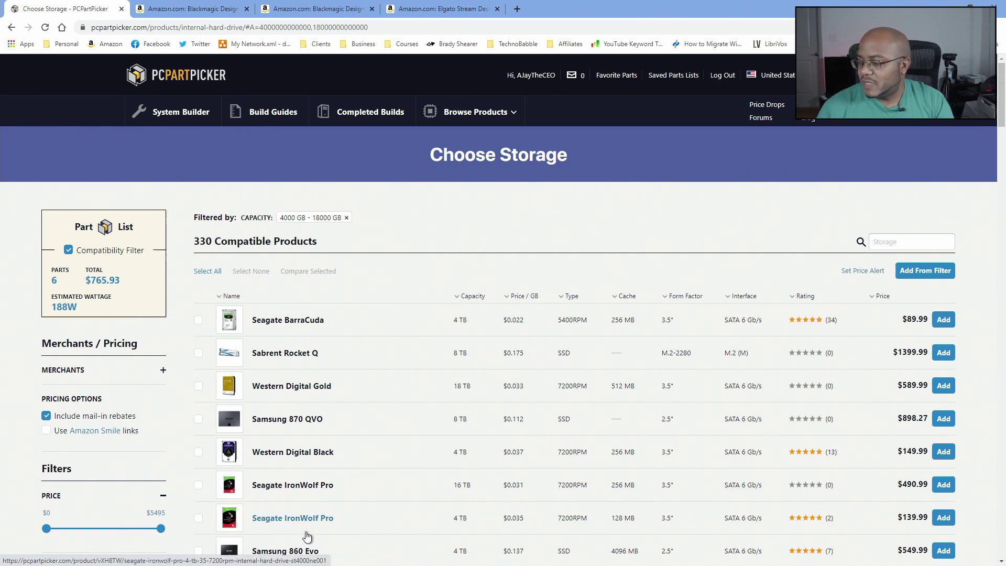
pyautogui.click(944, 518)
pyautogui.scroll(-5, 484, 486)
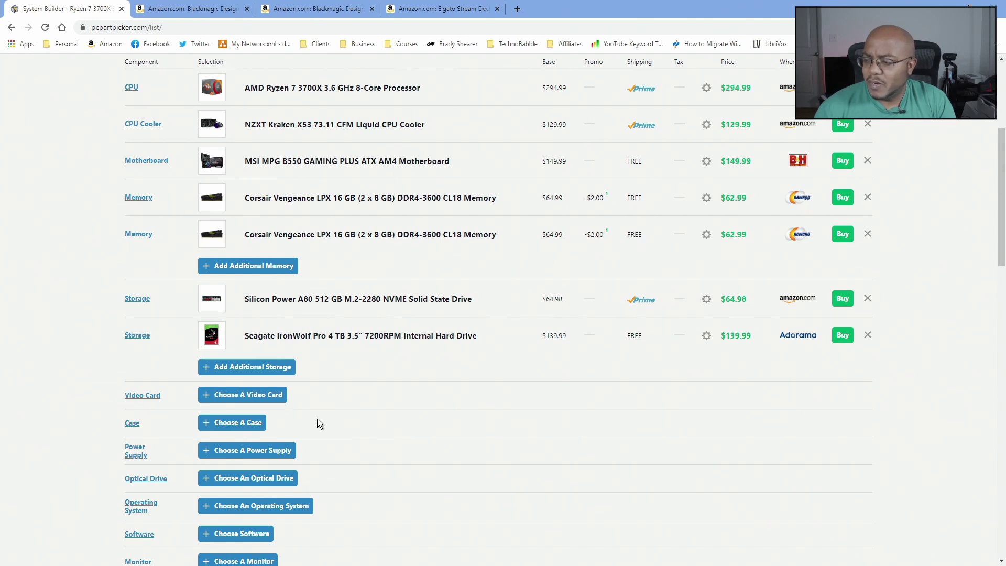
# Step: Search video cards for '1660 super' and sort the results by price, cheapest first
pyautogui.click(267, 398)
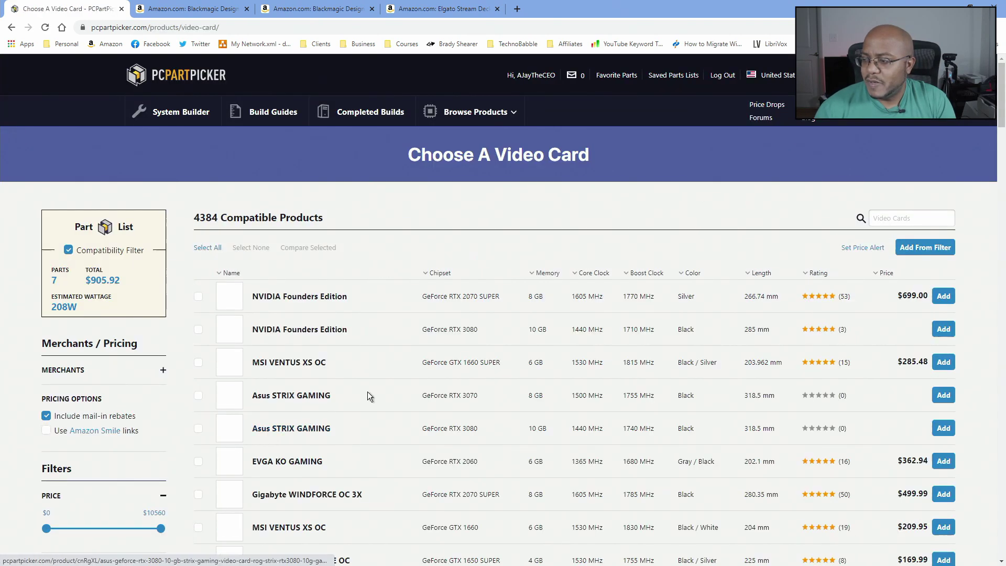
pyautogui.click(891, 217)
pyautogui.write('16')
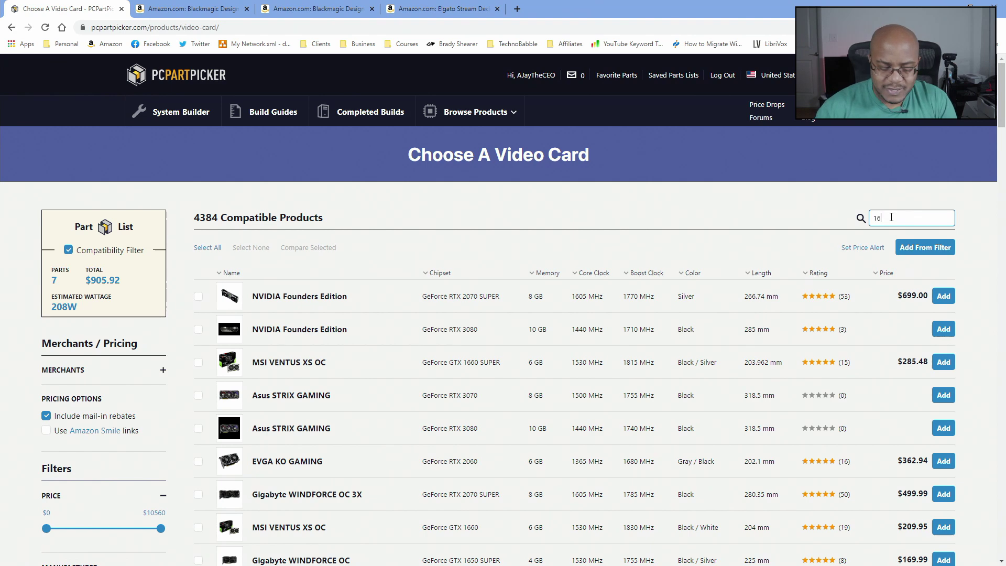
pyautogui.write('60 super')
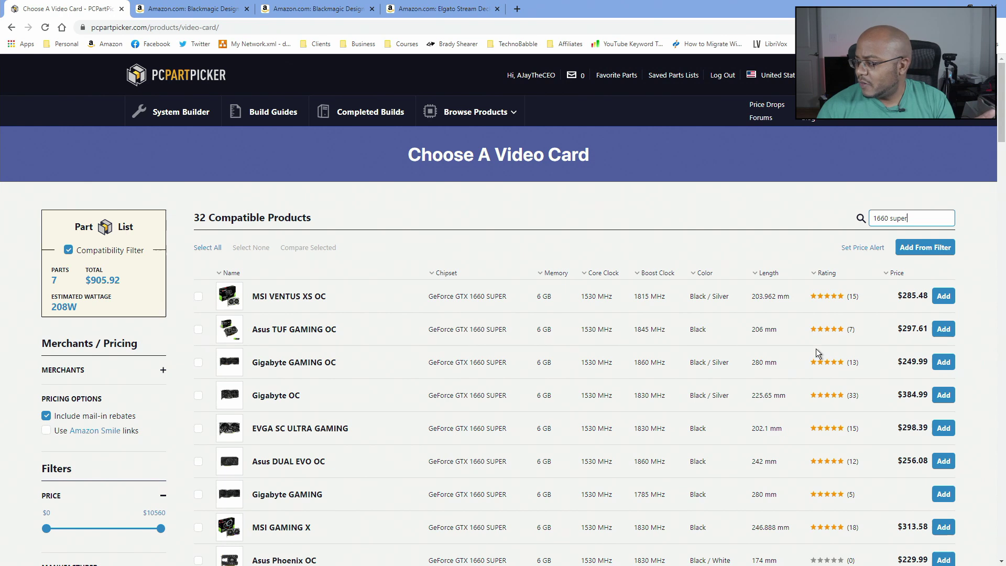
pyautogui.click(897, 273)
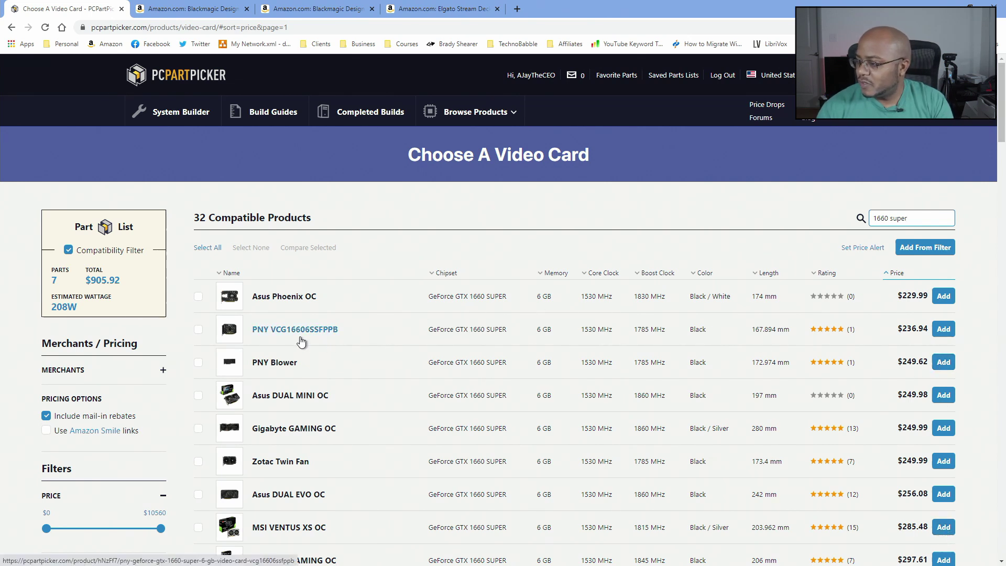
# Step: Add the PNY GeForce GTX 1660 SUPER 6 GB (VCG16606SSFPPB) card at $236.94
pyautogui.click(944, 329)
pyautogui.scroll(-5, 489, 451)
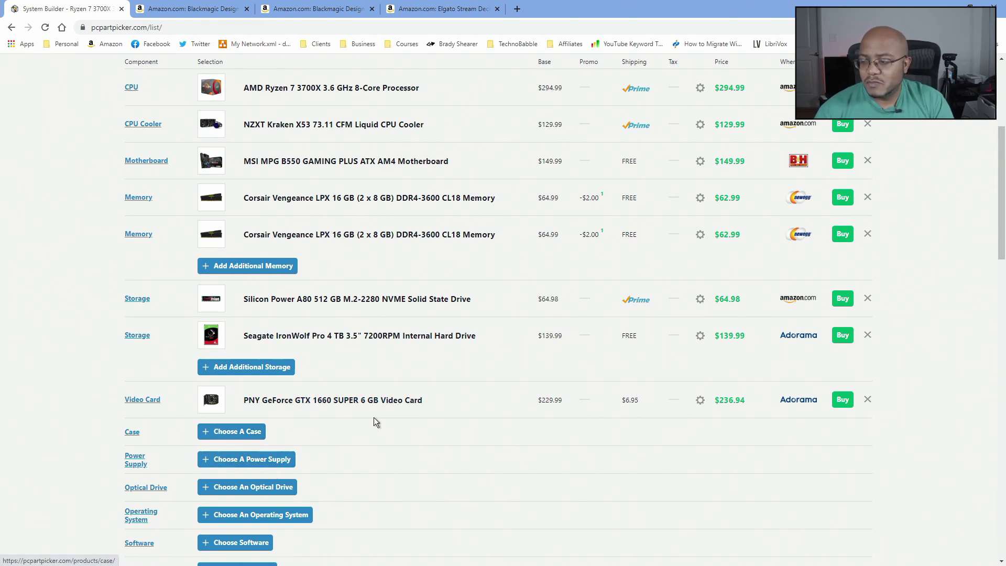
# Step: Add the black NZXT H510 case ($69.98) and scroll through the build list
pyautogui.click(238, 432)
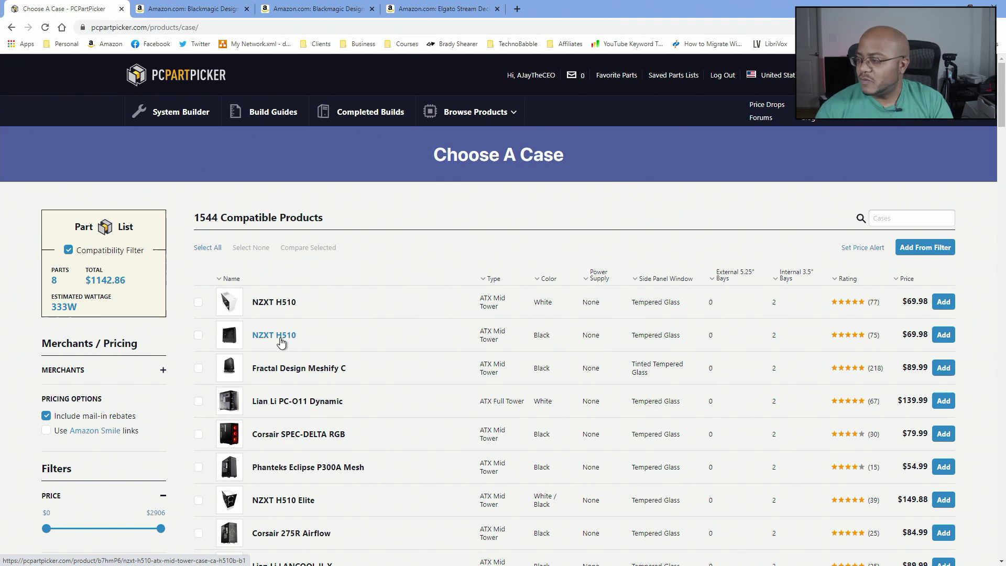
pyautogui.click(944, 335)
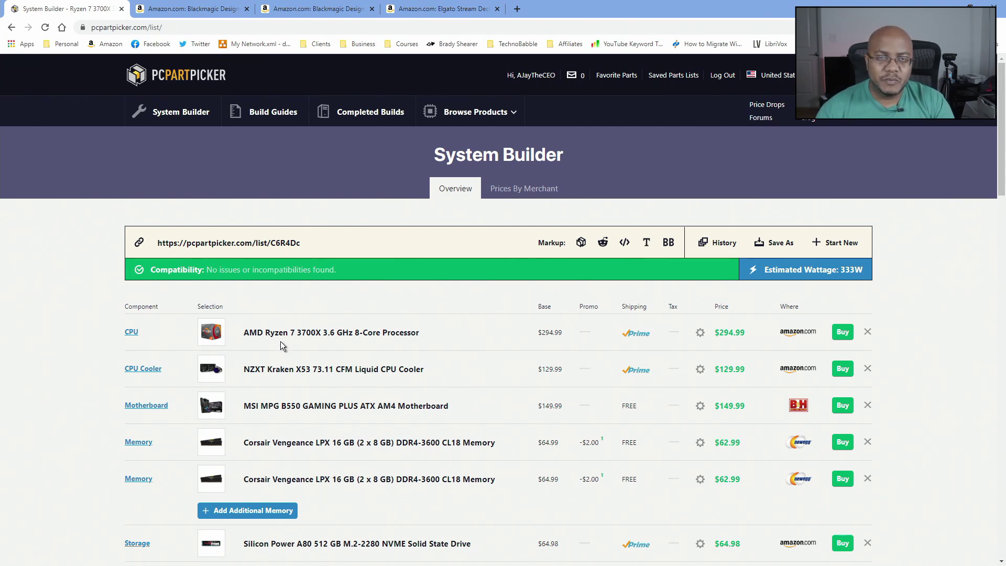
pyautogui.scroll(-3, 278, 338)
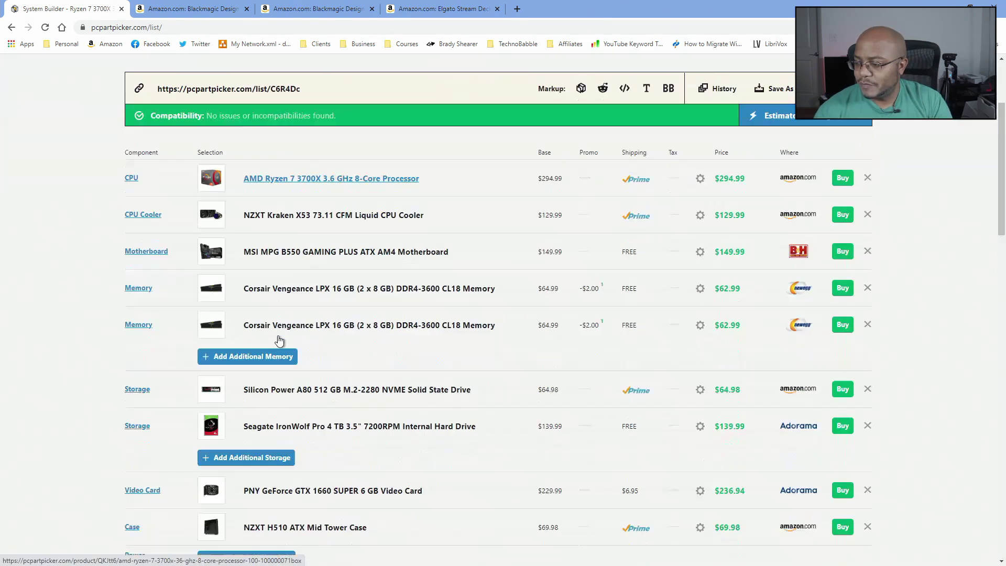
pyautogui.scroll(-2, 279, 341)
pyautogui.scroll(7, 514, 388)
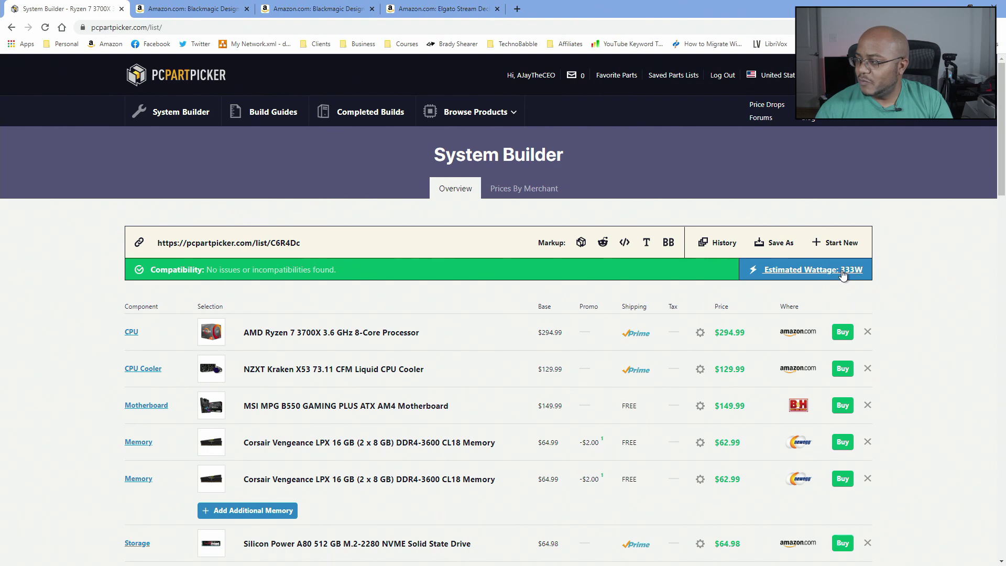
pyautogui.scroll(-7, 447, 365)
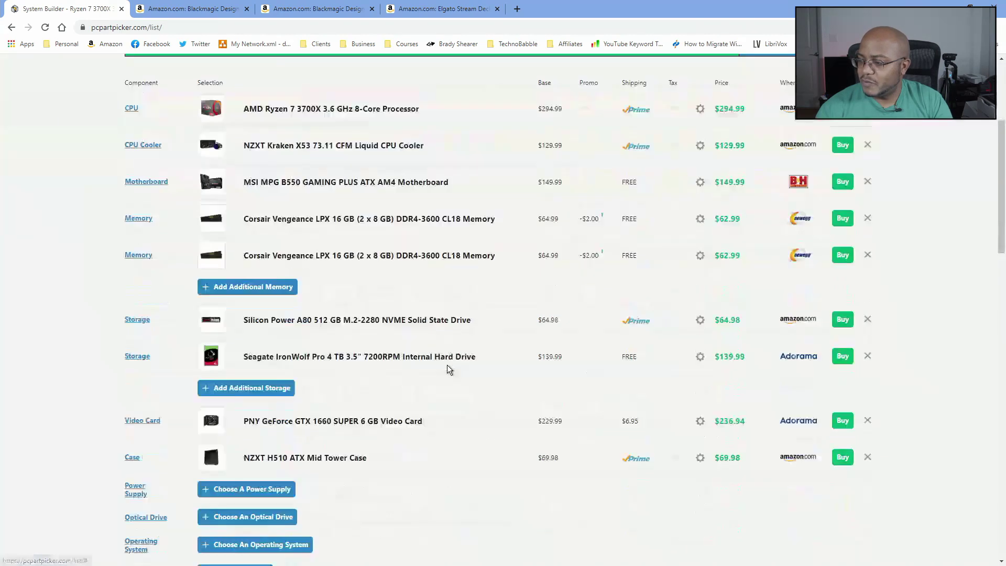
# Step: Filter power supplies to 80+ Gold with a minimum wattage of 660 W
pyautogui.click(266, 346)
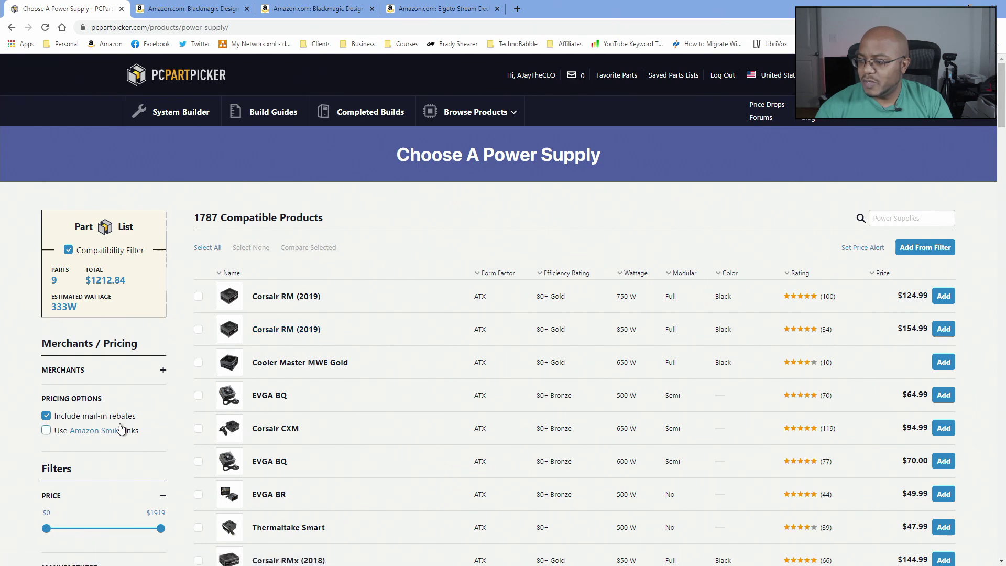
pyautogui.scroll(-7, 124, 424)
pyautogui.scroll(-2, 123, 423)
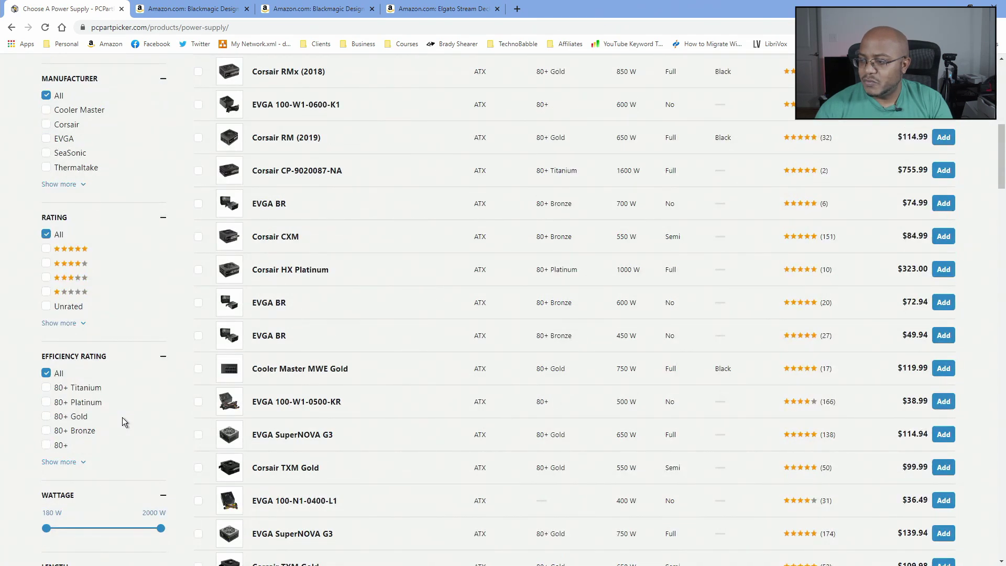
pyautogui.click(46, 418)
pyautogui.scroll(-2, 70, 422)
pyautogui.moveTo(47, 405); pyautogui.dragTo(77, 417)
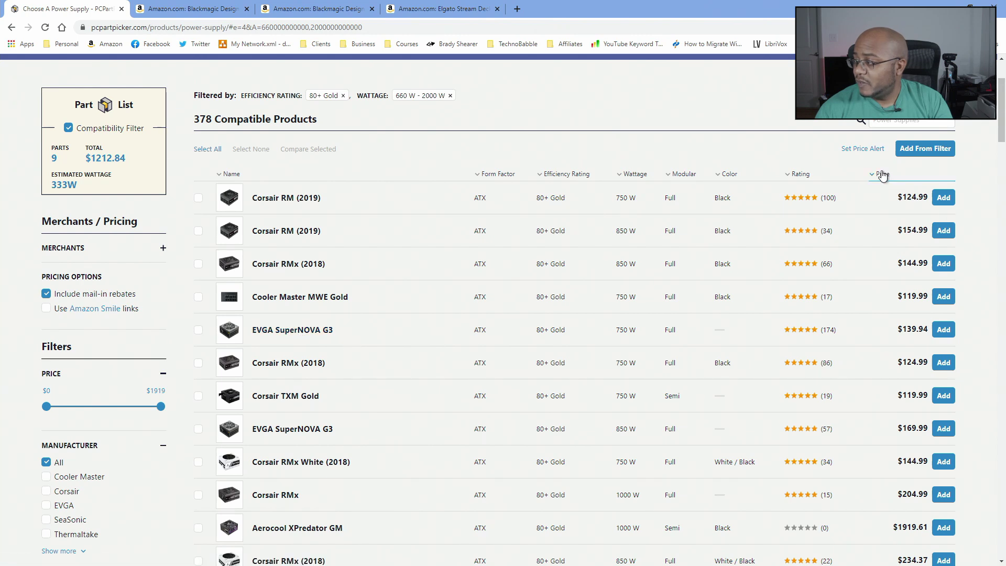
# Step: Sort power supplies cheapest first and switch the efficiency filter from 80+ Gold to 80+ Bronze
pyautogui.click(883, 175)
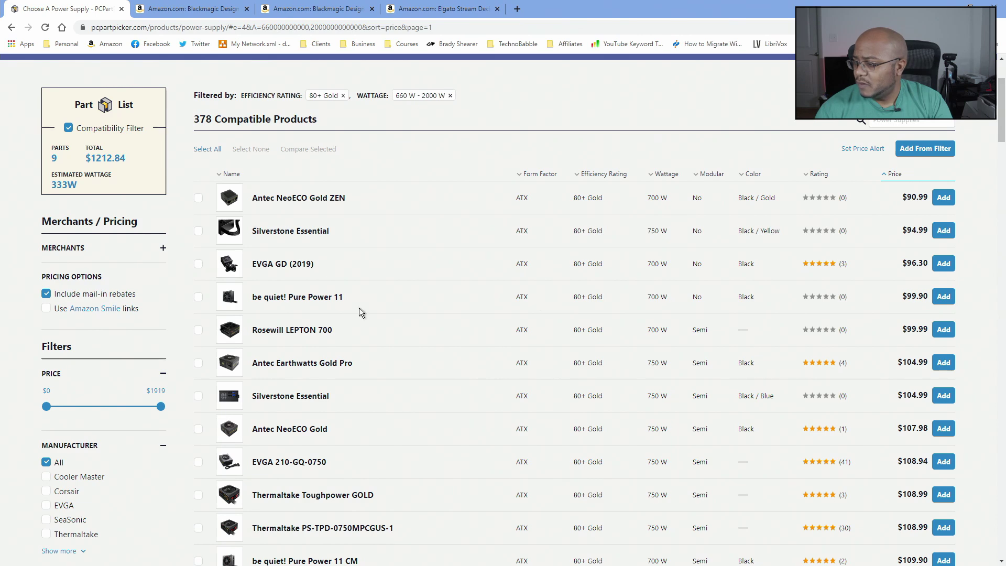
pyautogui.scroll(-5, 278, 317)
pyautogui.scroll(-2, 78, 390)
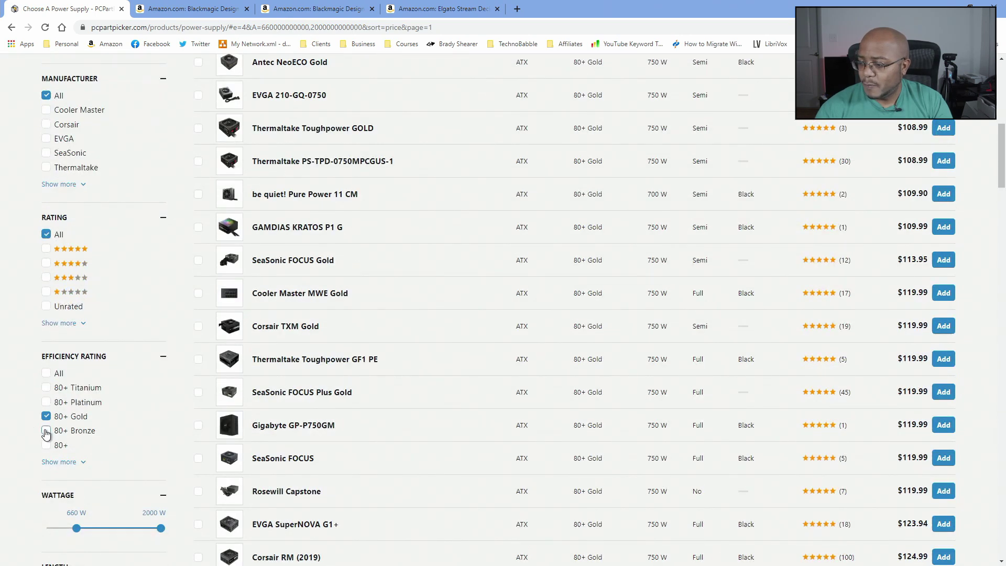
pyautogui.click(46, 430)
pyautogui.click(46, 417)
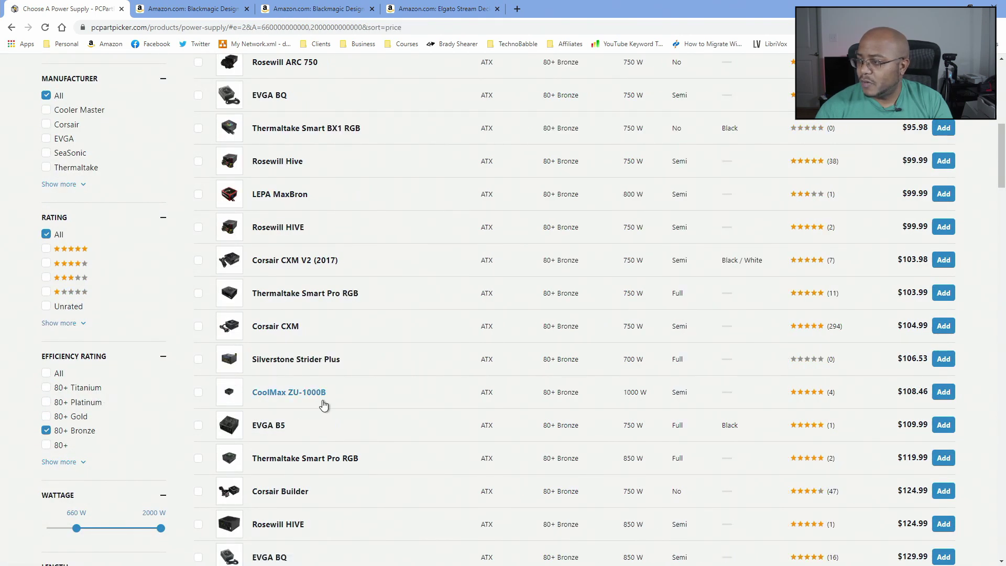
pyautogui.scroll(2, 325, 404)
pyautogui.scroll(5, 329, 407)
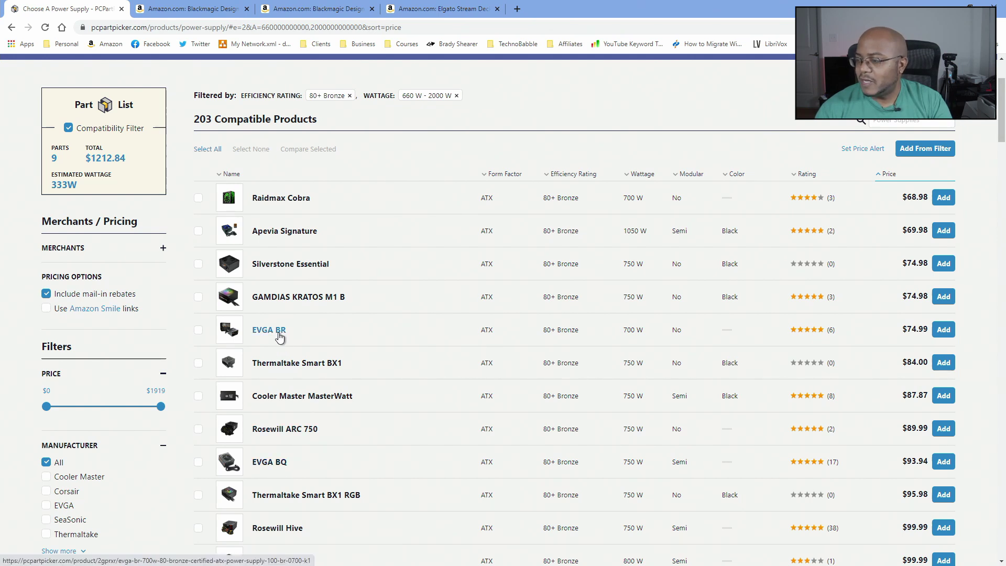
pyautogui.click(944, 330)
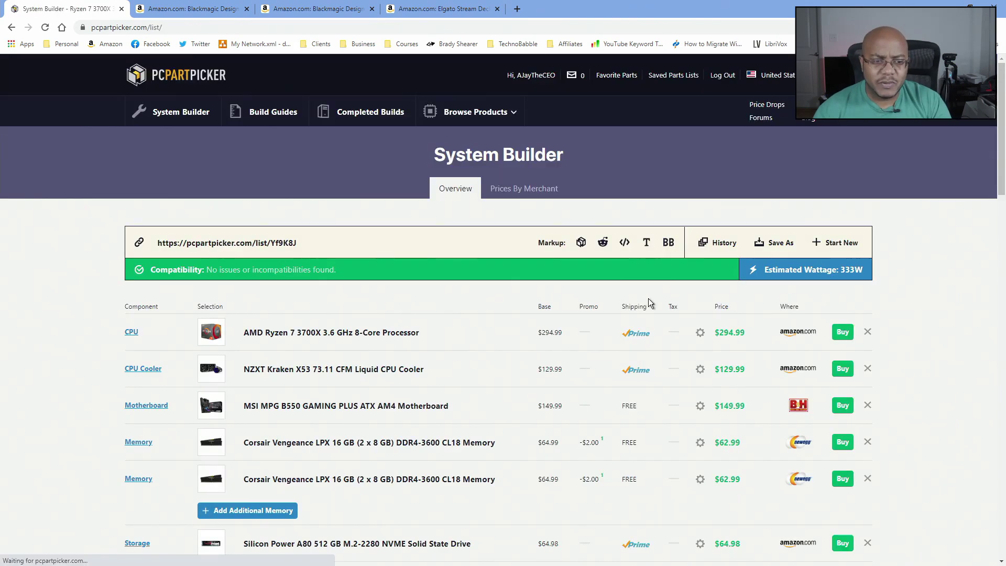
pyautogui.scroll(-7, 409, 392)
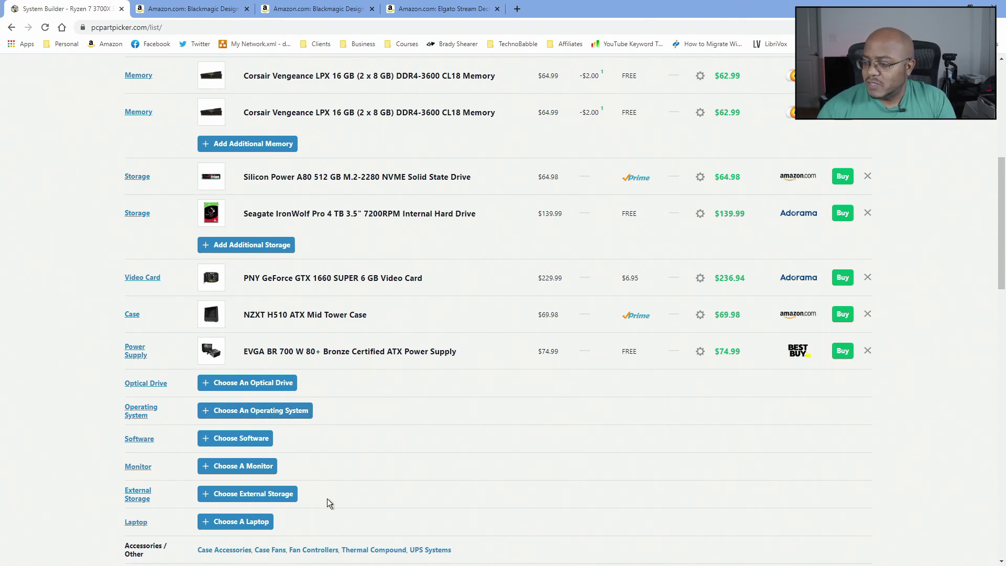
pyautogui.scroll(-2, 326, 496)
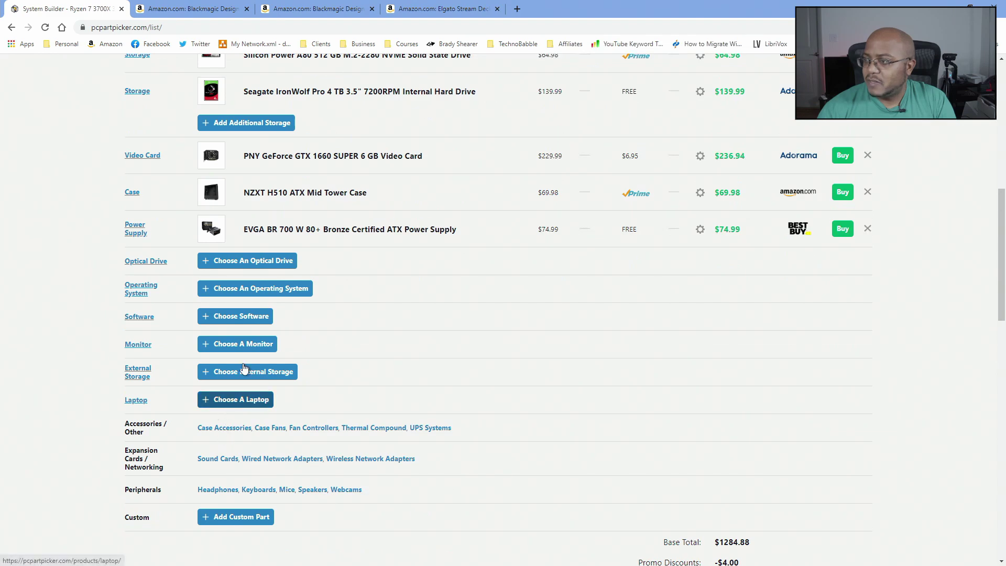
# Step: Copy the DeckLink Duo 2's Amazon product link and return to the System Builder list
pyautogui.click(194, 9)
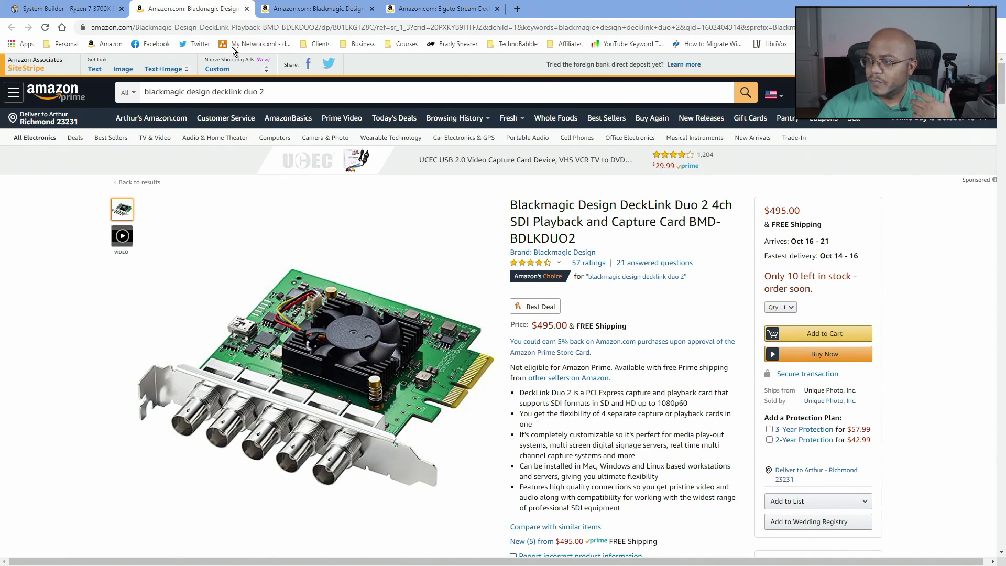
pyautogui.click(267, 28)
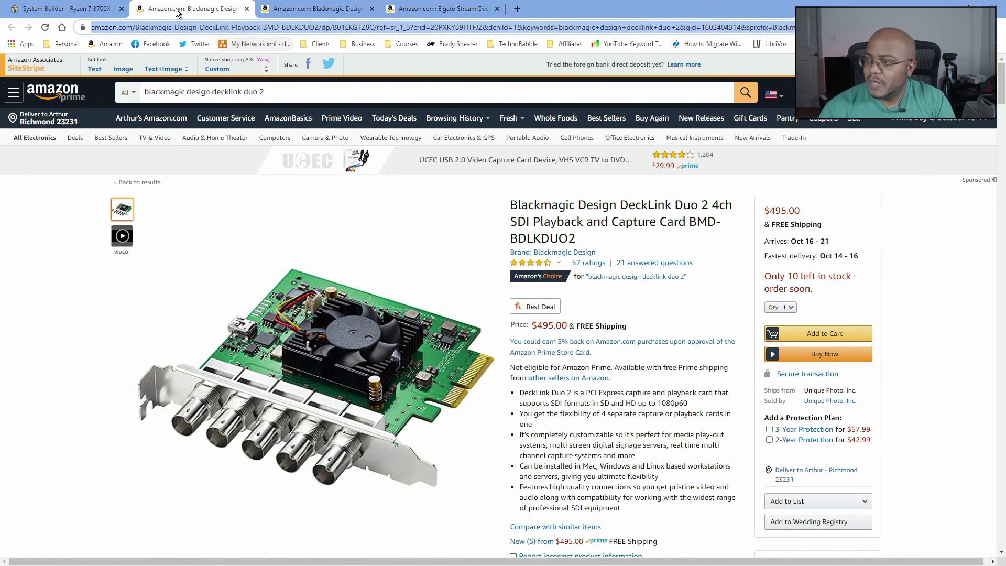
pyautogui.click(70, 12)
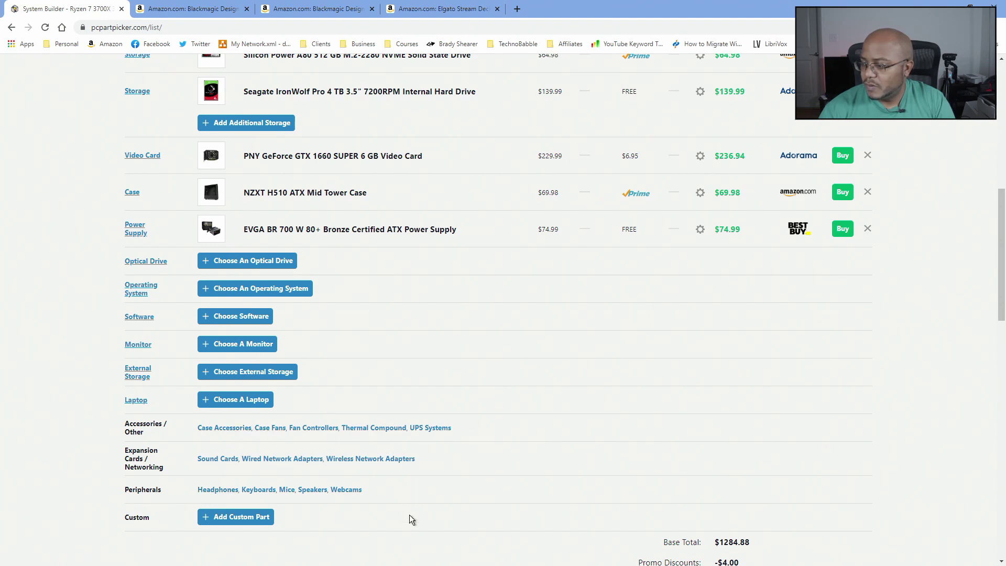
# Step: Create a custom part from the pasted Amazon link and add the DeckLink Duo 2 at $495.00
pyautogui.click(230, 517)
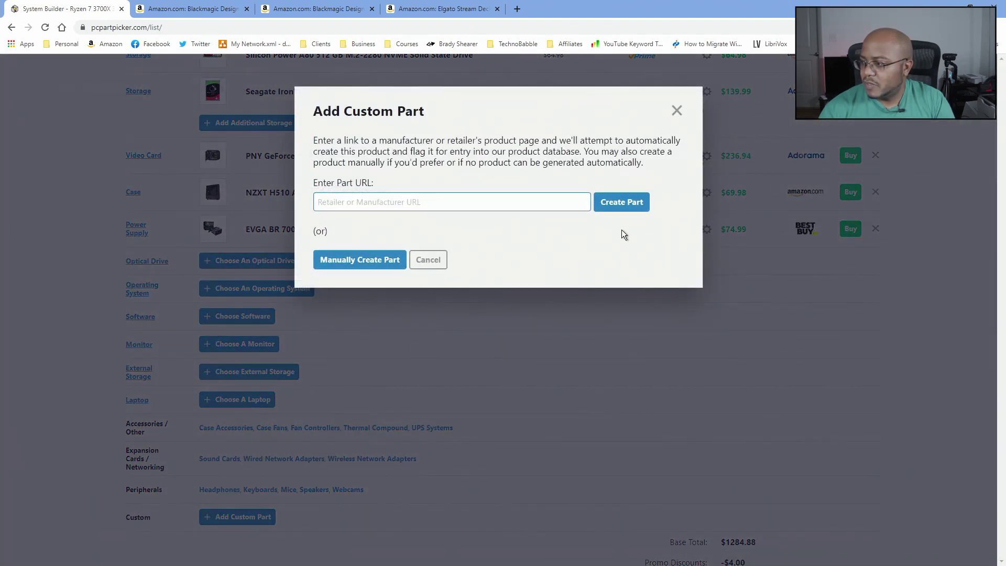
pyautogui.hotkey('ctrl', 'v')
pyautogui.click(624, 203)
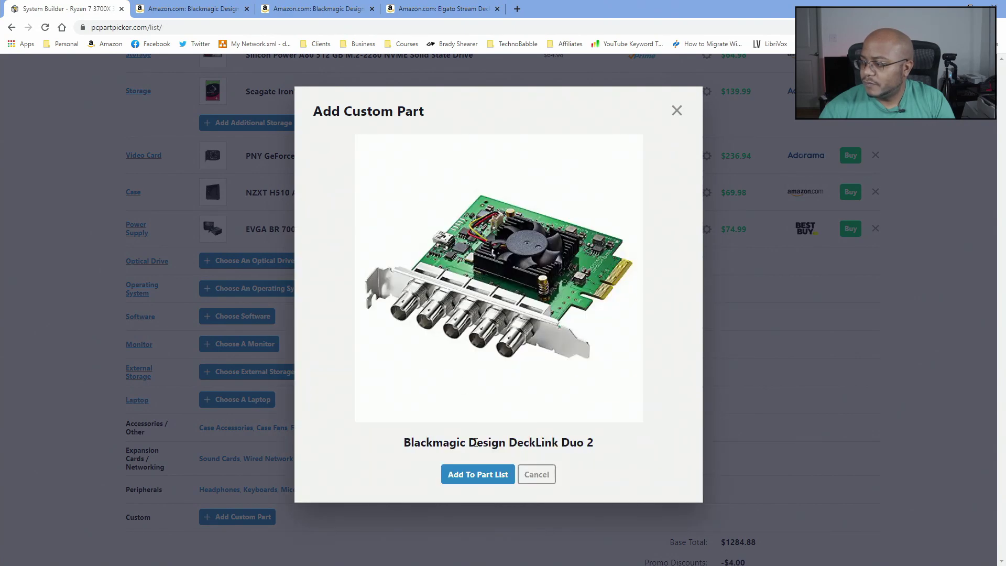
pyautogui.click(490, 480)
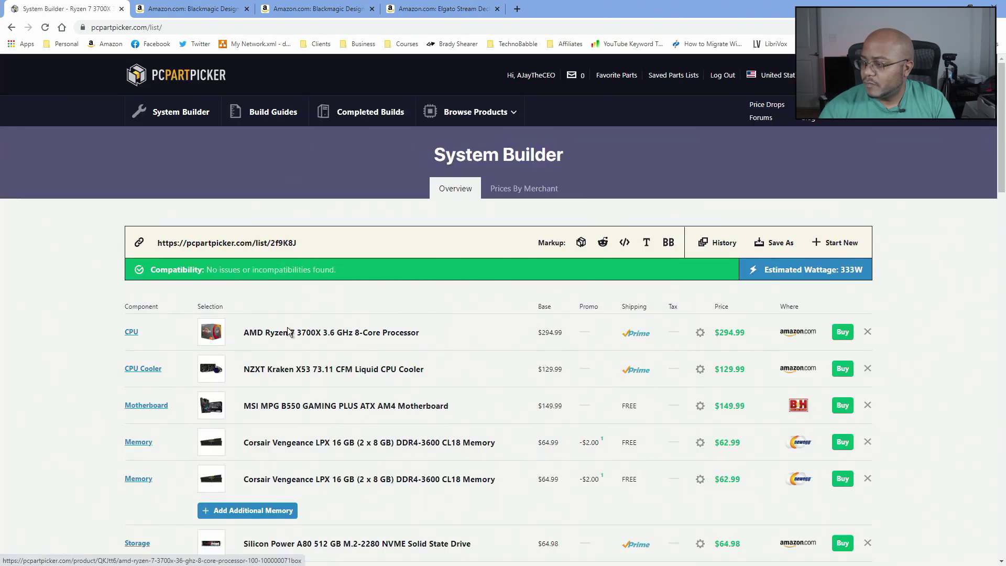
pyautogui.scroll(-8, 350, 412)
pyautogui.scroll(-2, 351, 411)
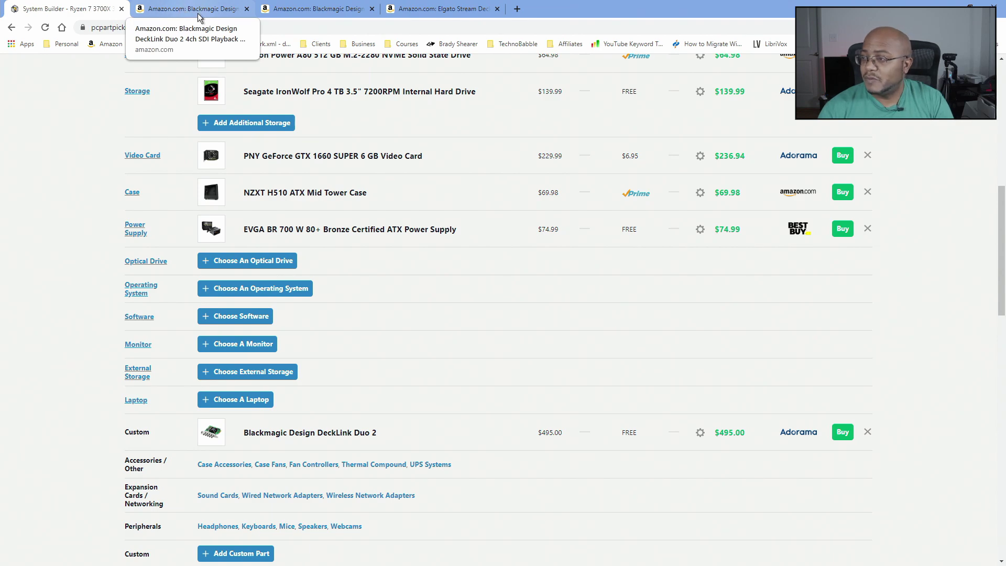
# Step: Copy the DeckLink Quad HDMI Recorder's Amazon link and go back to the build list
pyautogui.click(183, 12)
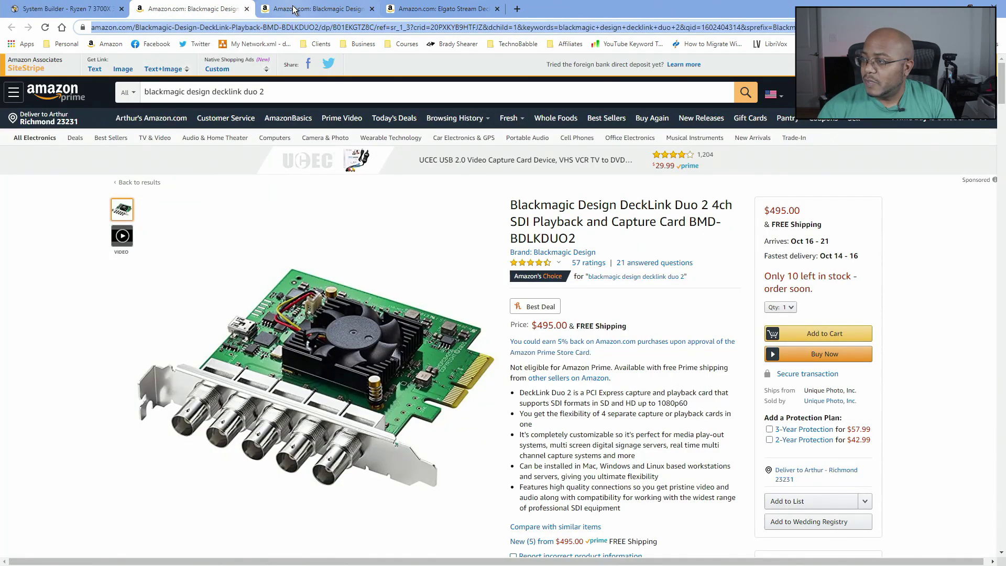
pyautogui.click(262, 12)
pyautogui.moveTo(167, 276)
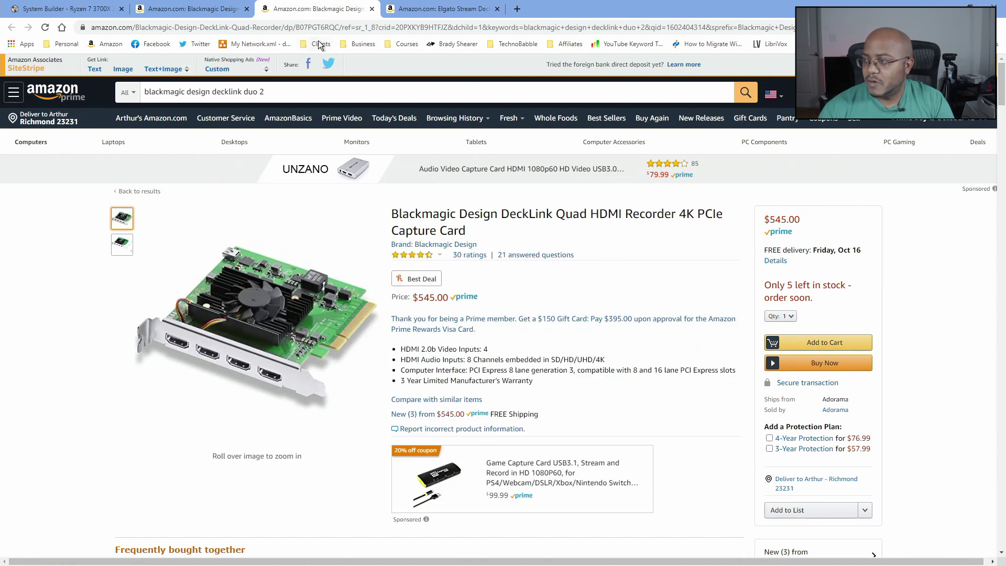
pyautogui.click(319, 29)
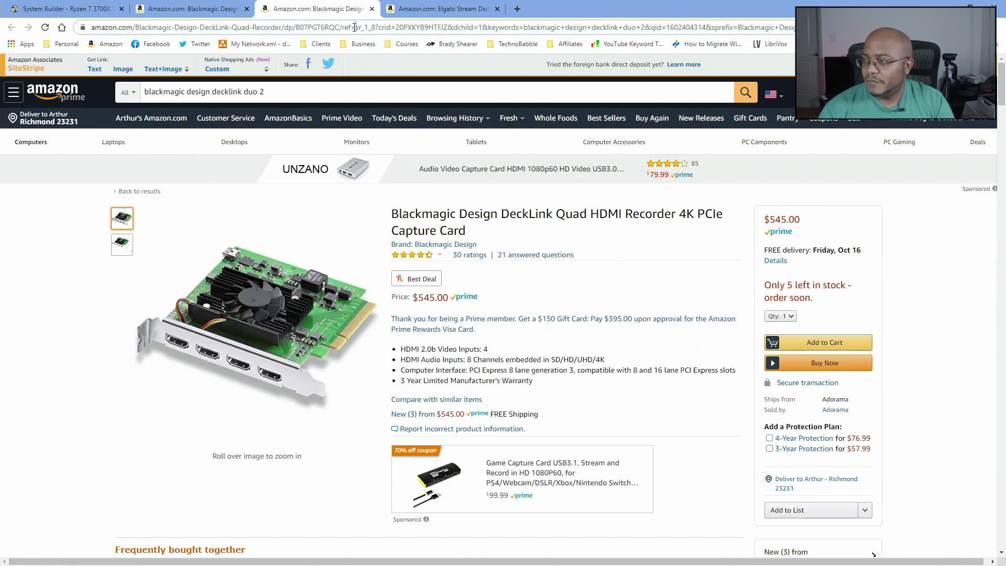
pyautogui.click(77, 9)
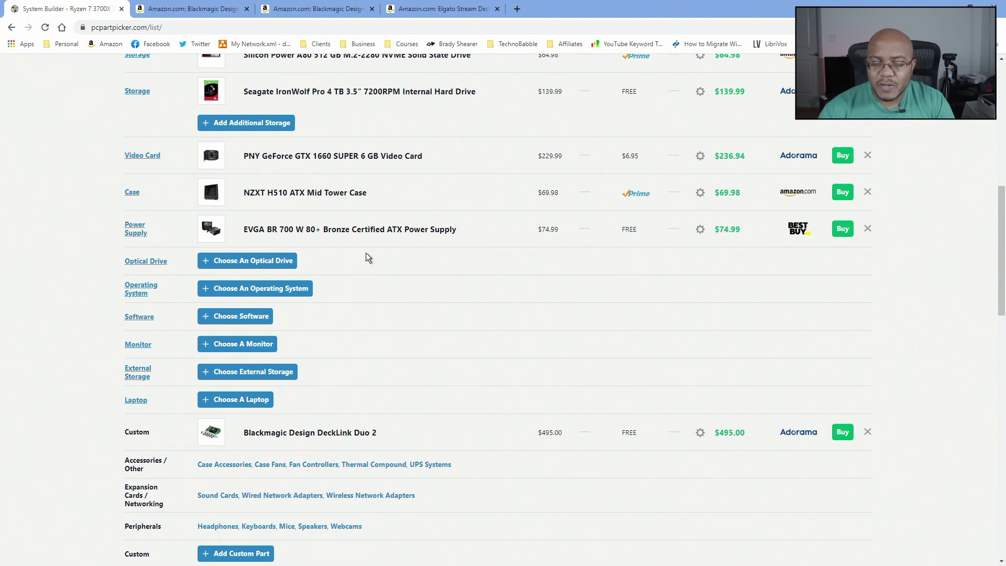
# Step: Create a custom part from the Quad HDMI Recorder link and add it to the part list
pyautogui.scroll(-2, 364, 257)
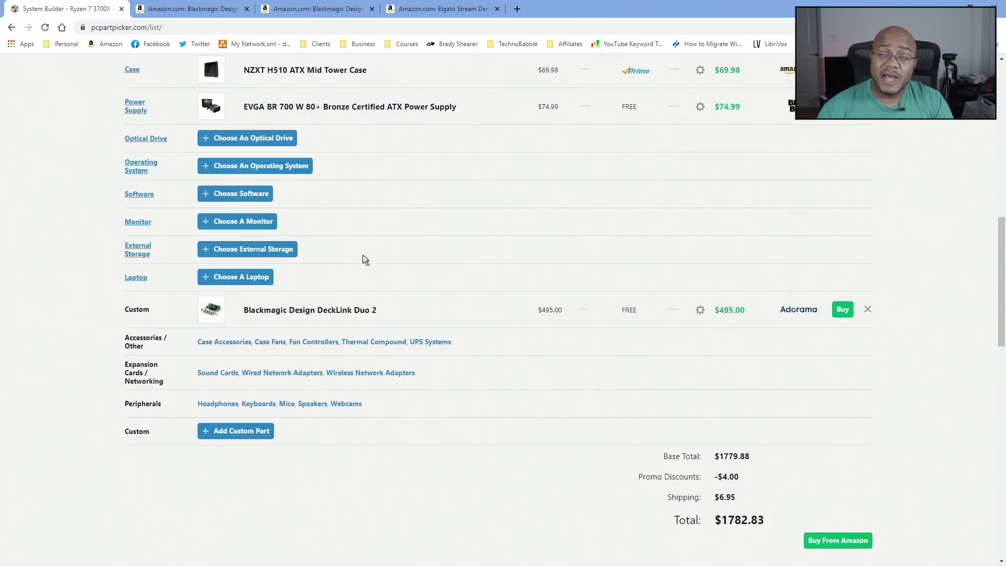
pyautogui.click(256, 433)
pyautogui.hotkey('ctrl', 'v')
pyautogui.click(624, 208)
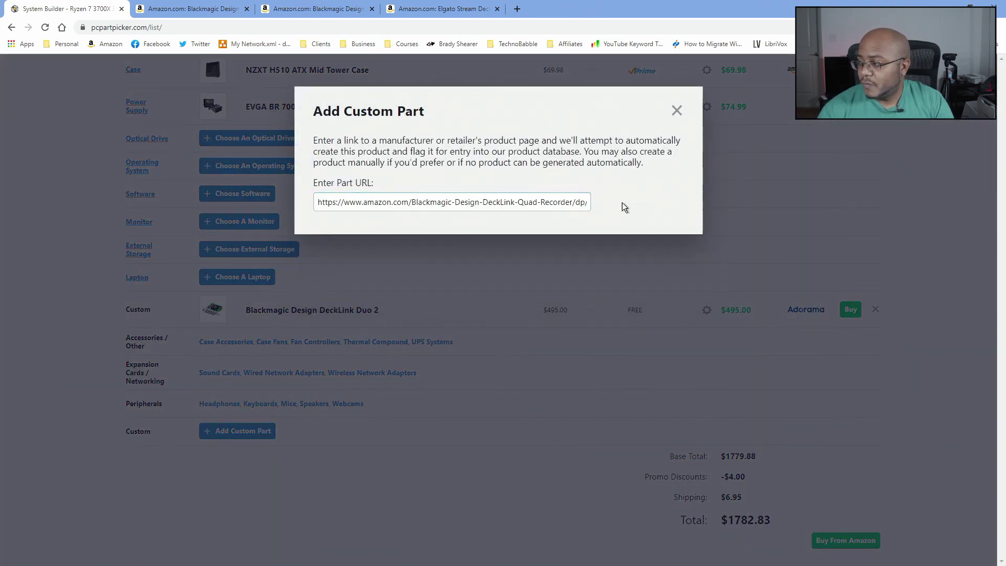
pyautogui.click(479, 475)
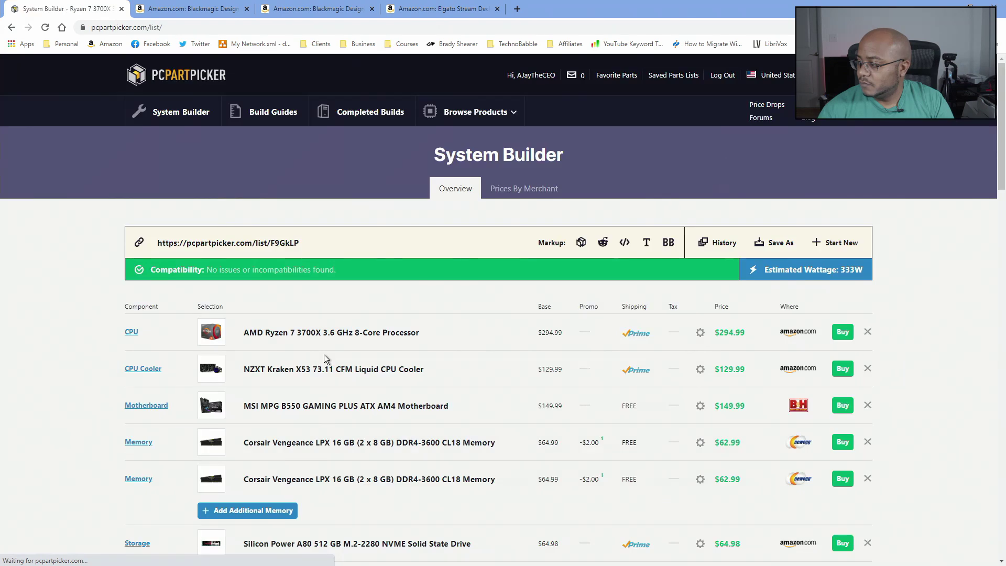
pyautogui.scroll(-9, 332, 354)
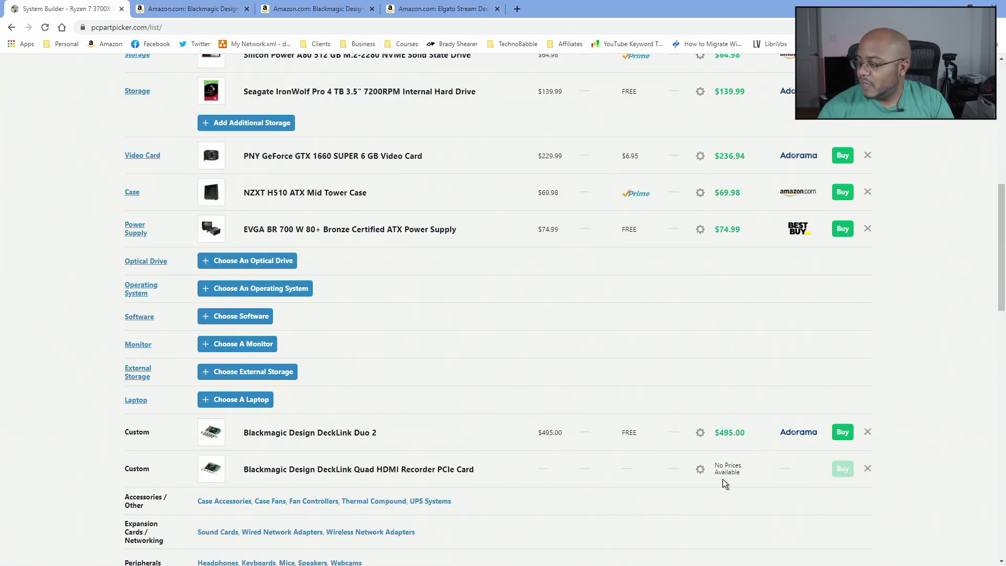
# Step: Set the DeckLink Quad's price manually to $545.00, checking Amazon's price first
pyautogui.click(701, 469)
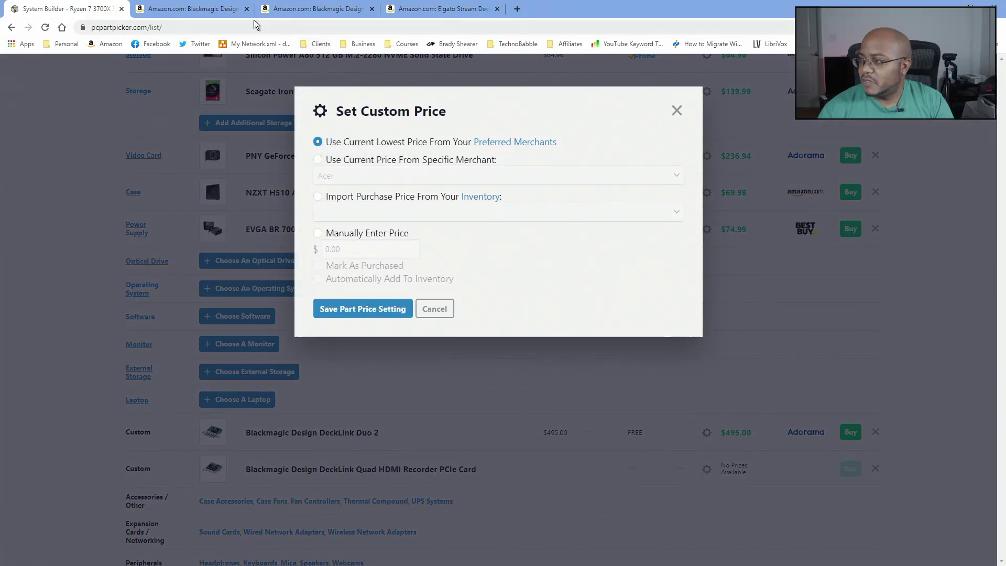
pyautogui.click(335, 9)
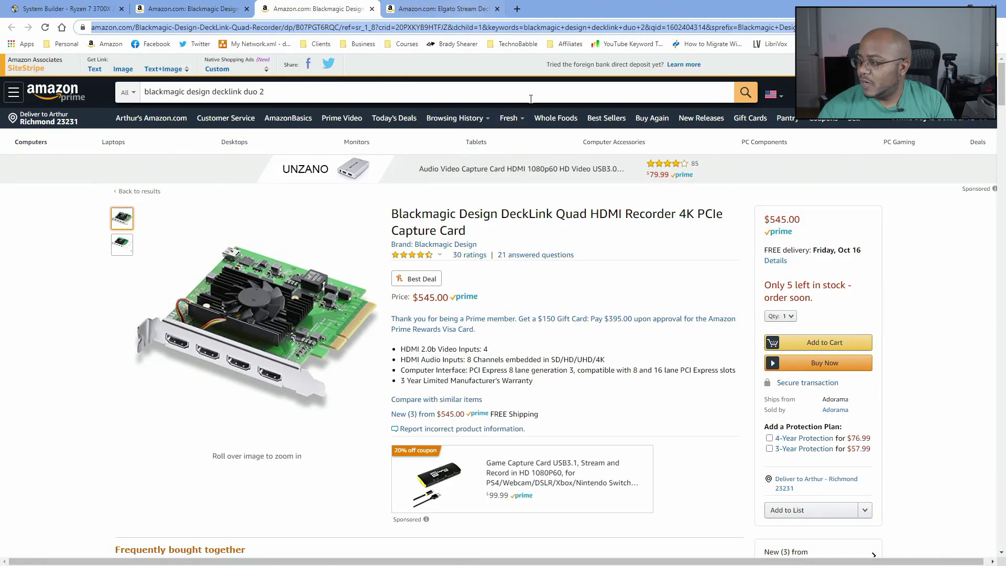
pyautogui.click(79, 9)
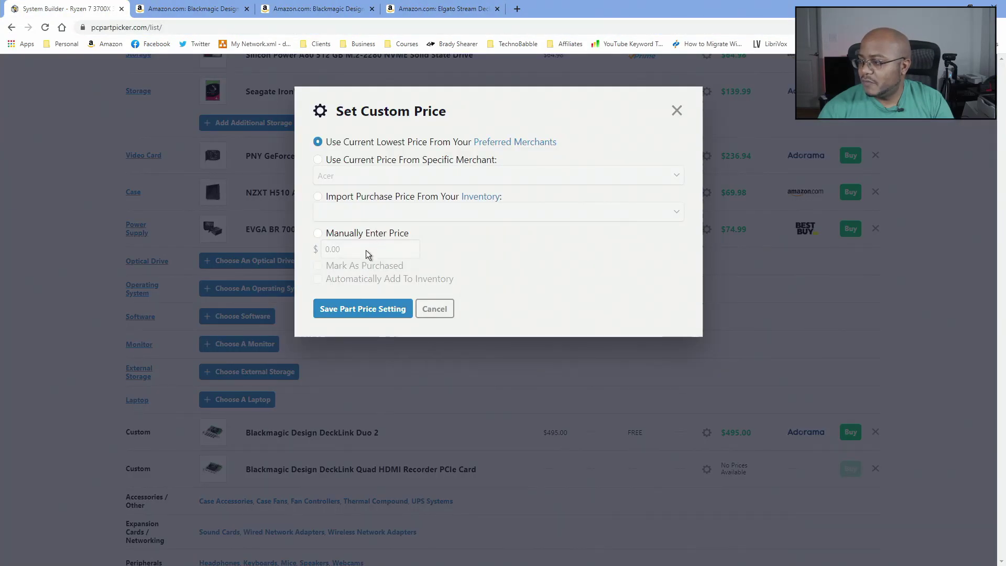
pyautogui.click(317, 233)
pyautogui.click(356, 308)
pyautogui.scroll(-7, 370, 408)
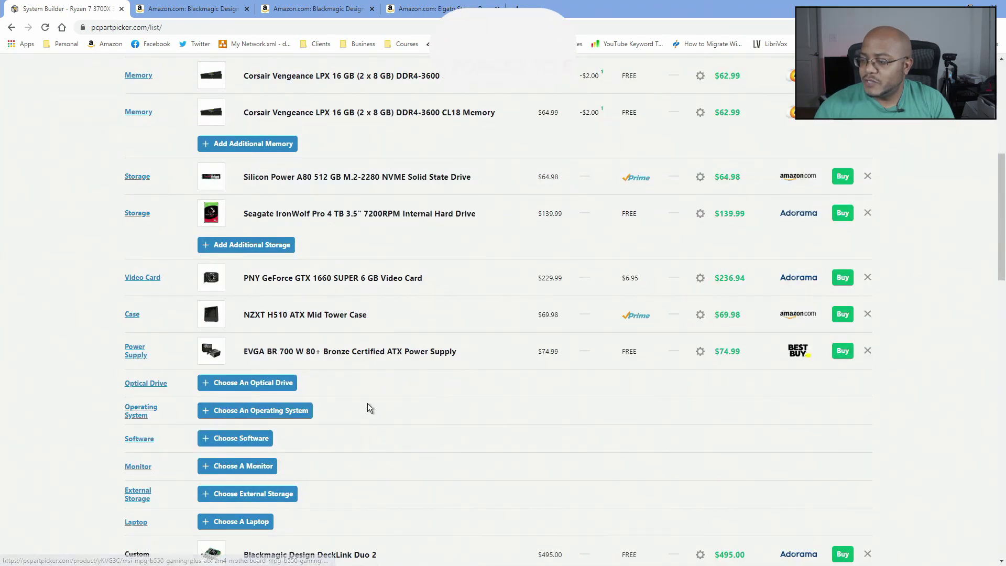
pyautogui.scroll(-2, 367, 408)
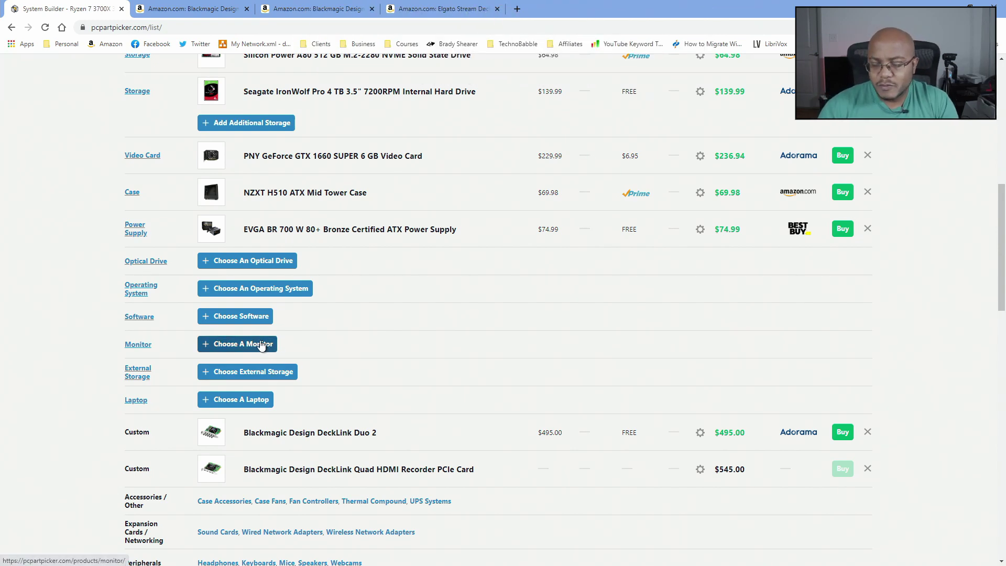
pyautogui.scroll(-2, 273, 350)
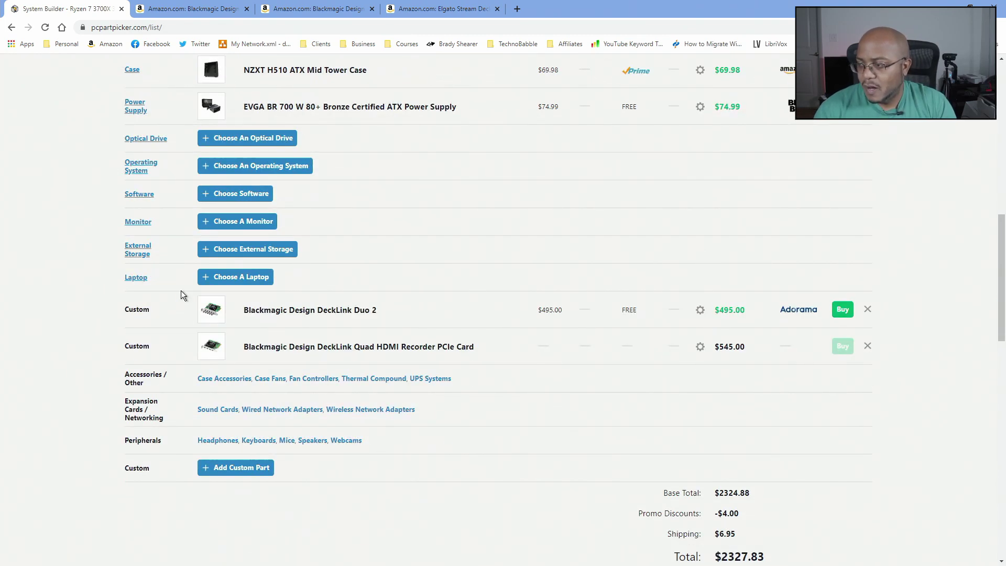
pyautogui.scroll(4, 181, 292)
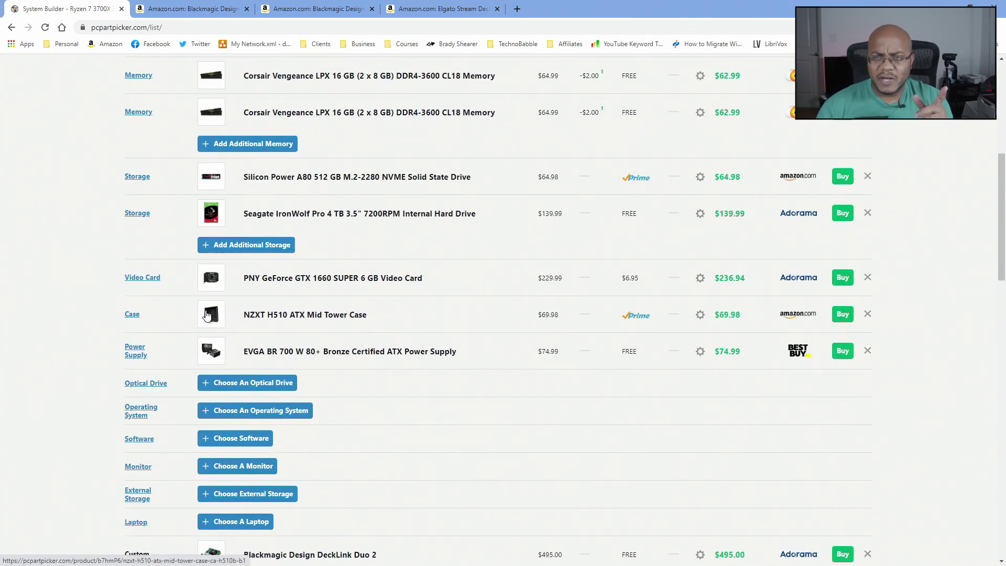
pyautogui.scroll(2, 214, 312)
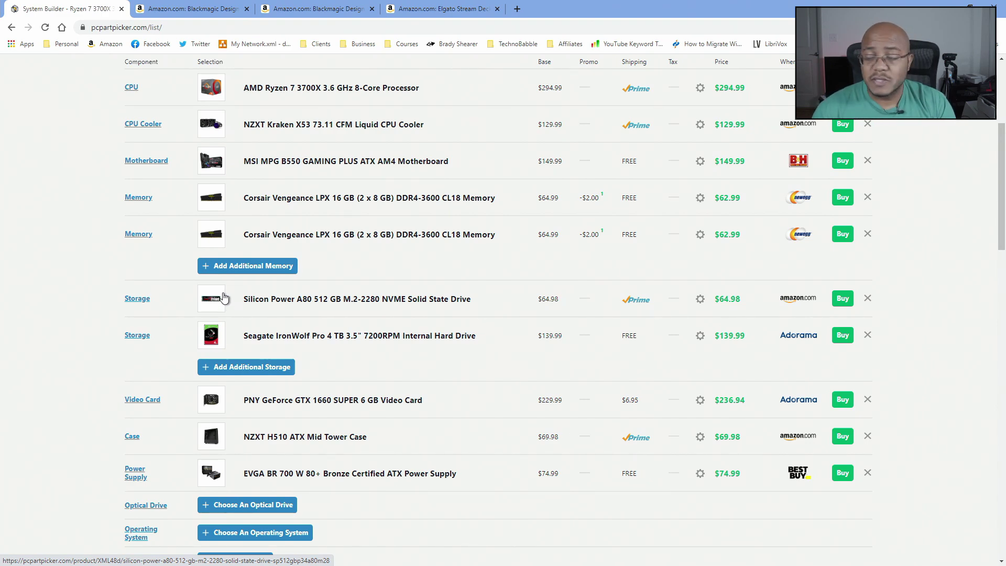
pyautogui.scroll(-2, 220, 297)
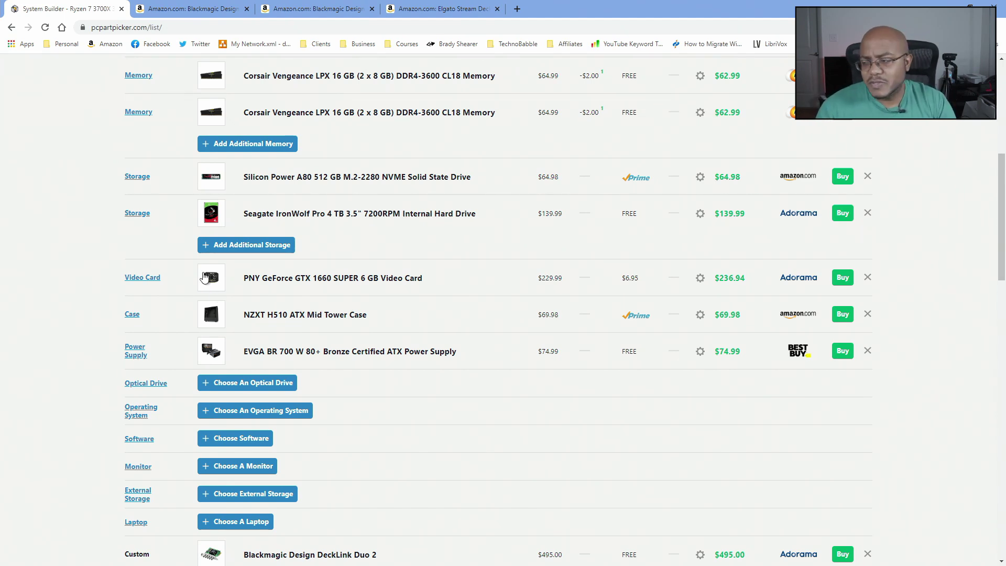
# Step: Copy the Elgato Stream Deck's Amazon product link
pyautogui.click(430, 11)
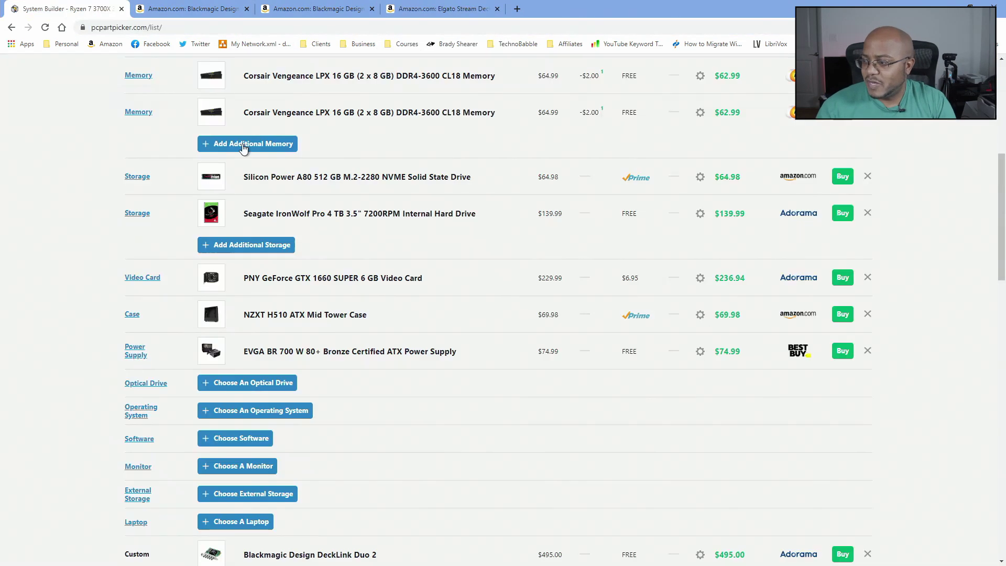
pyautogui.click(68, 8)
pyautogui.click(469, 9)
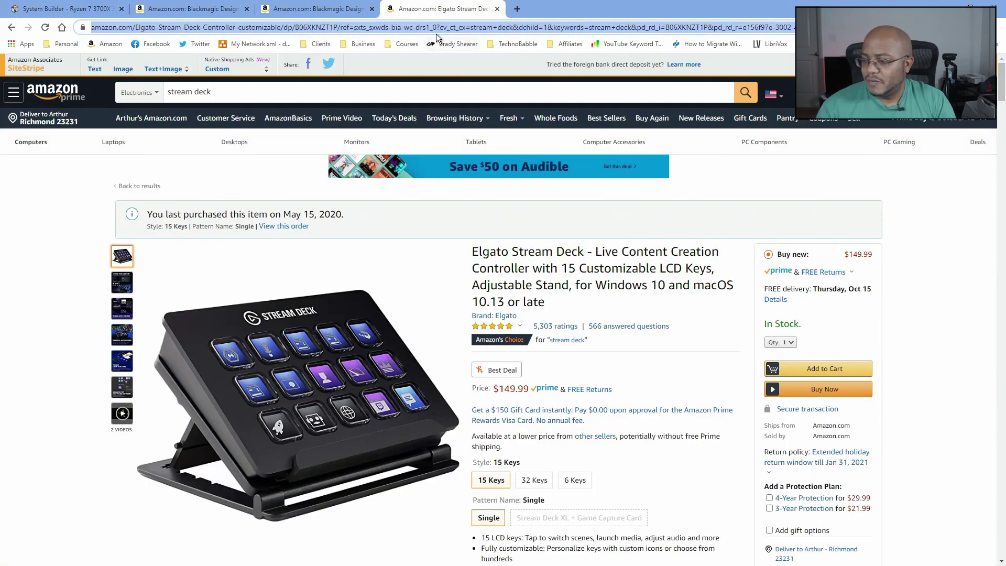
pyautogui.click(65, 8)
# Step: Add the Stream Deck as a $149.99 custom part, bringing the base total to $2474.87
pyautogui.scroll(-8, 448, 299)
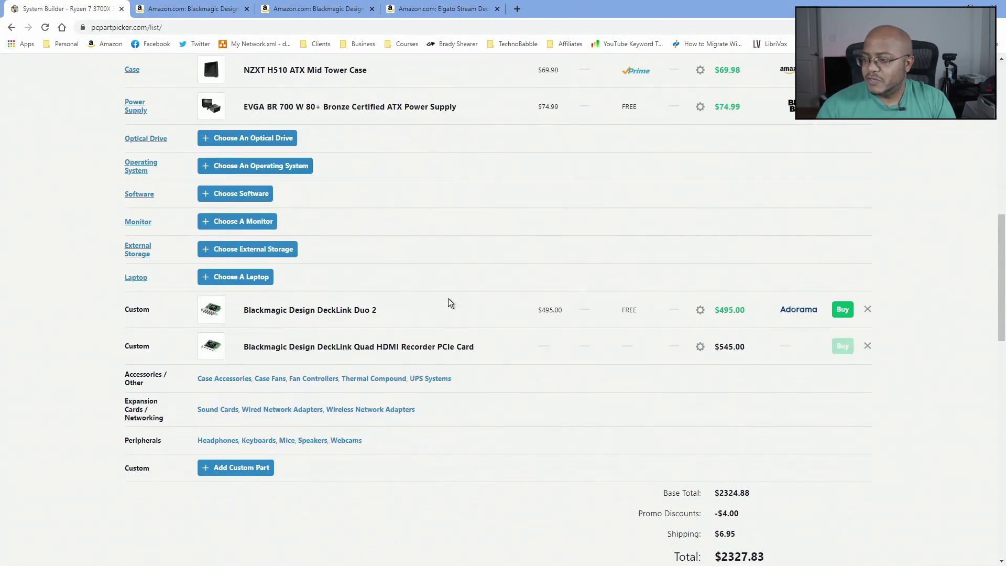
pyautogui.click(225, 347)
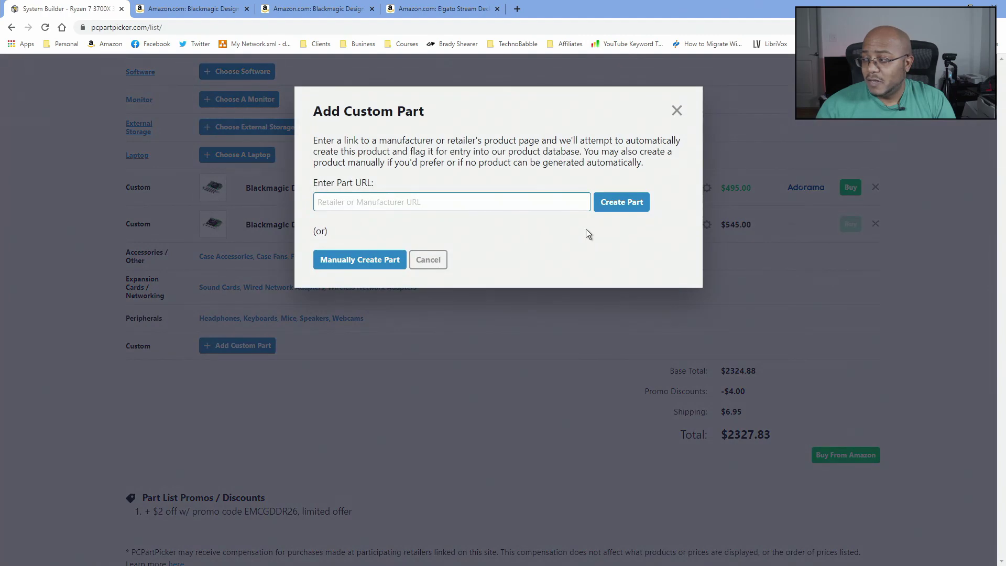
pyautogui.hotkey('ctrl', 'v')
pyautogui.click(625, 204)
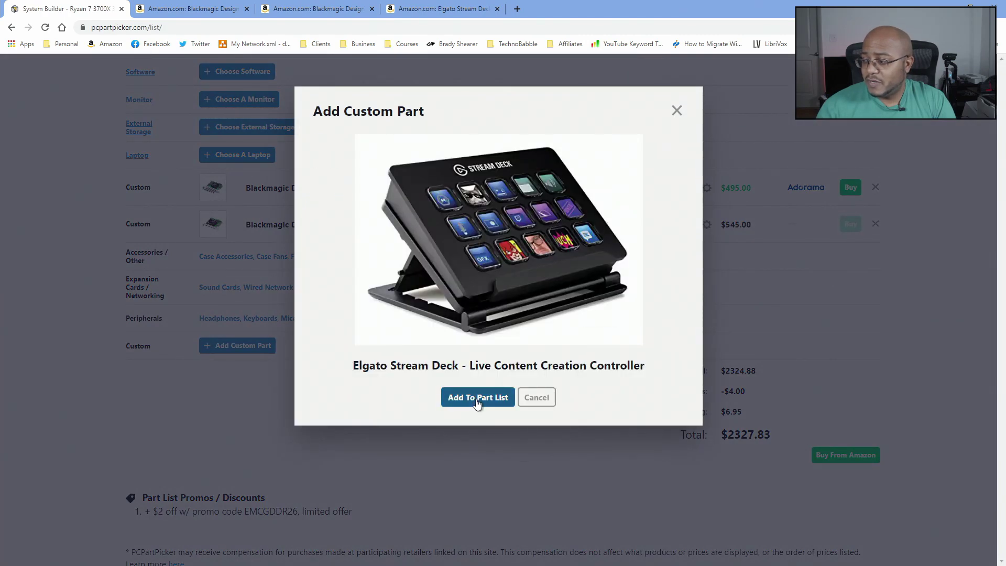
pyautogui.click(479, 399)
pyautogui.scroll(-10, 398, 364)
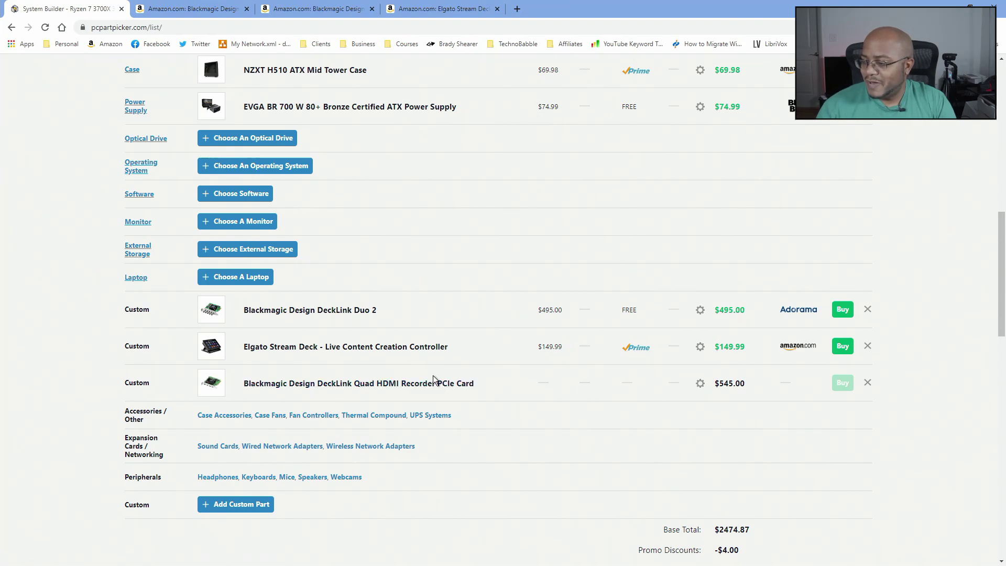
# Step: Scroll through the build to review the three custom parts and the $2477.82 total
pyautogui.scroll(2, 535, 385)
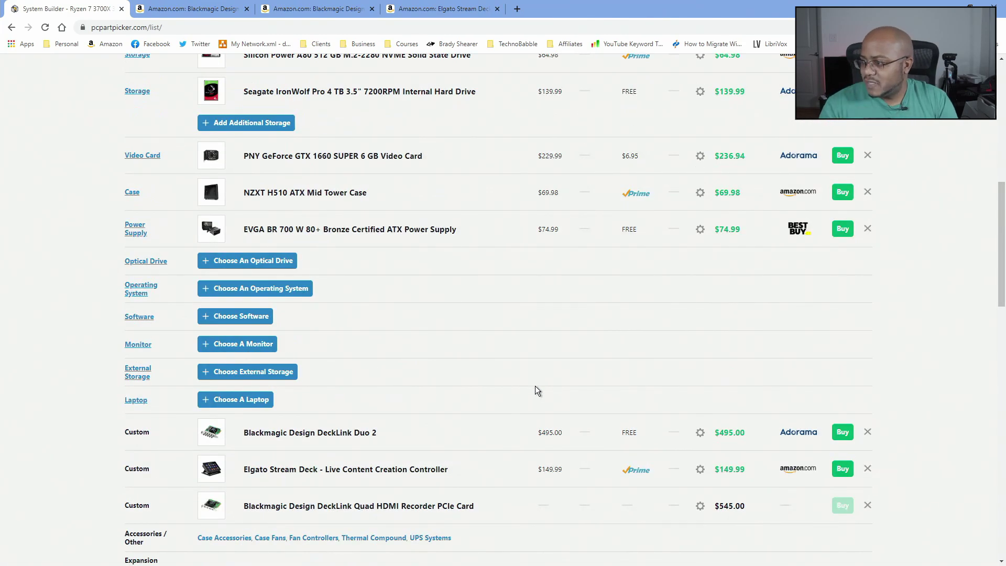
pyautogui.scroll(4, 536, 386)
pyautogui.scroll(-4, 536, 386)
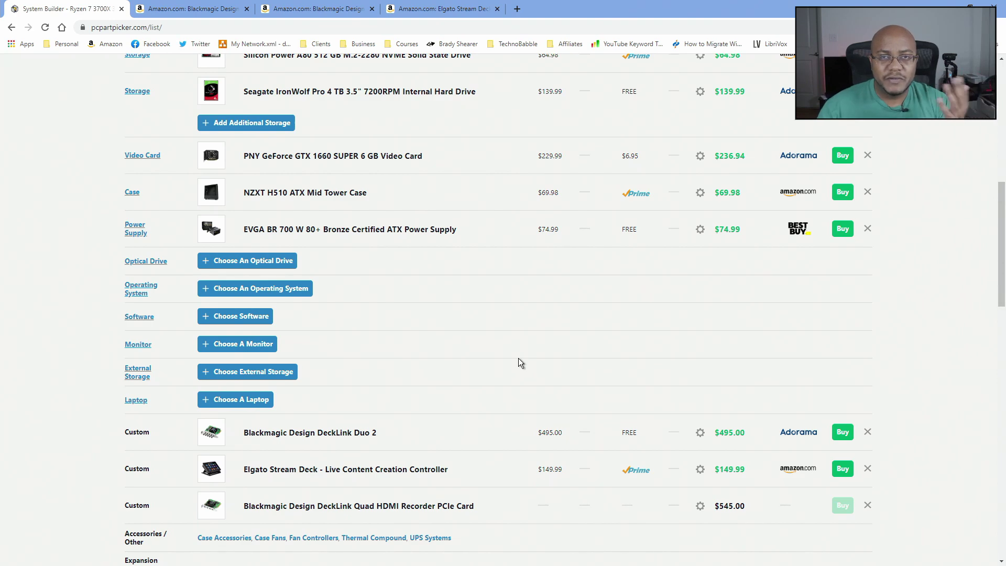
pyautogui.scroll(-4, 517, 348)
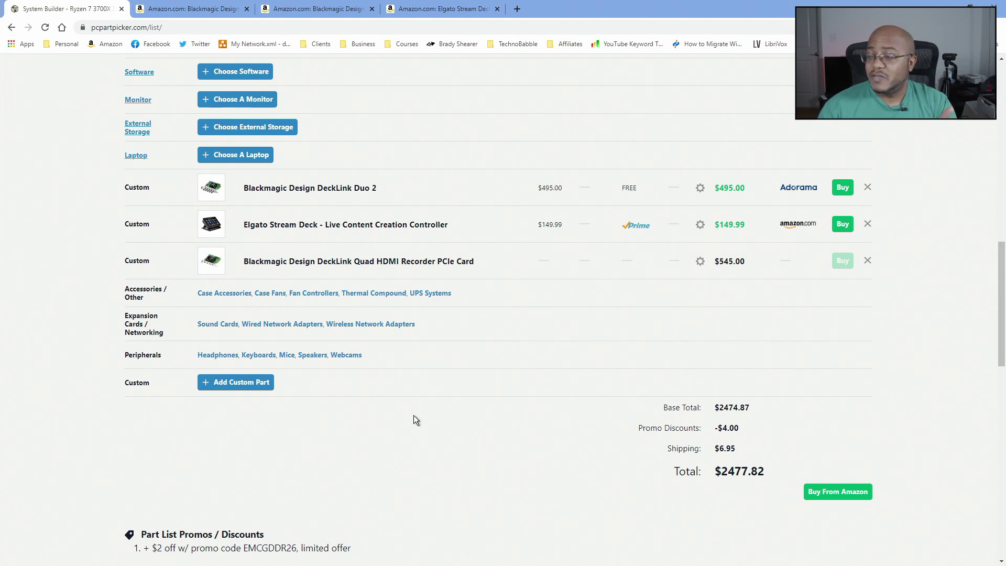
pyautogui.scroll(5, 411, 440)
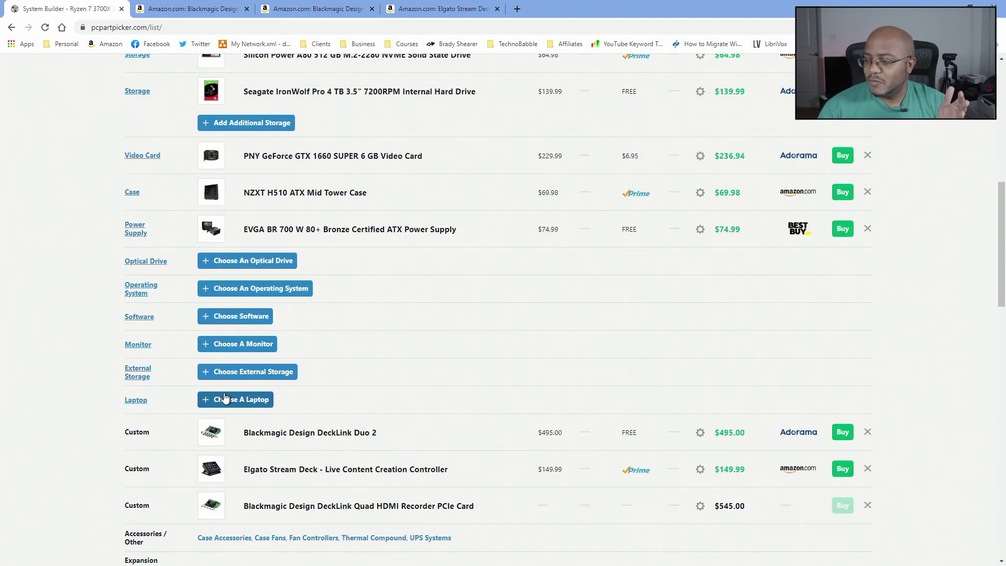
pyautogui.scroll(-2, 338, 394)
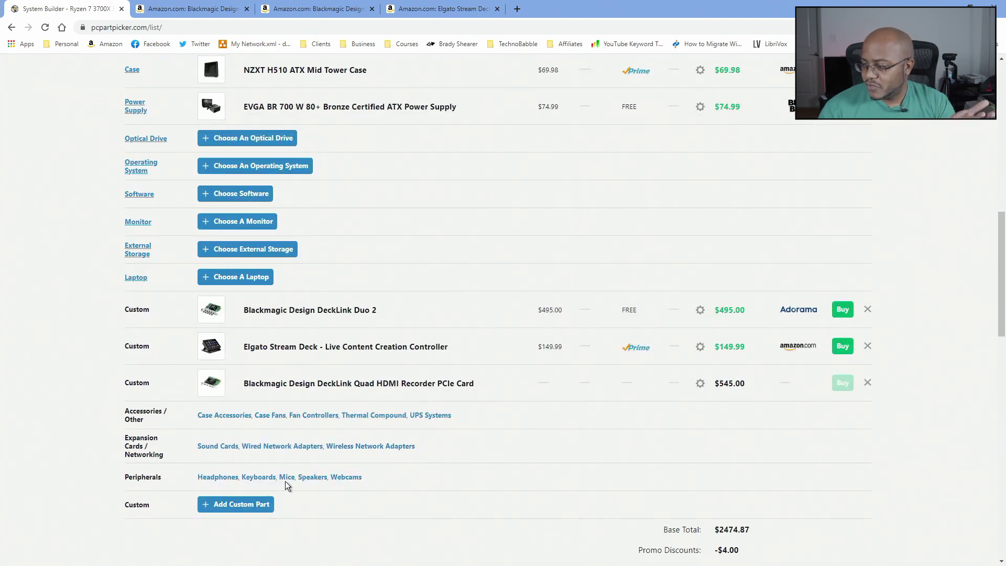
pyautogui.click(263, 479)
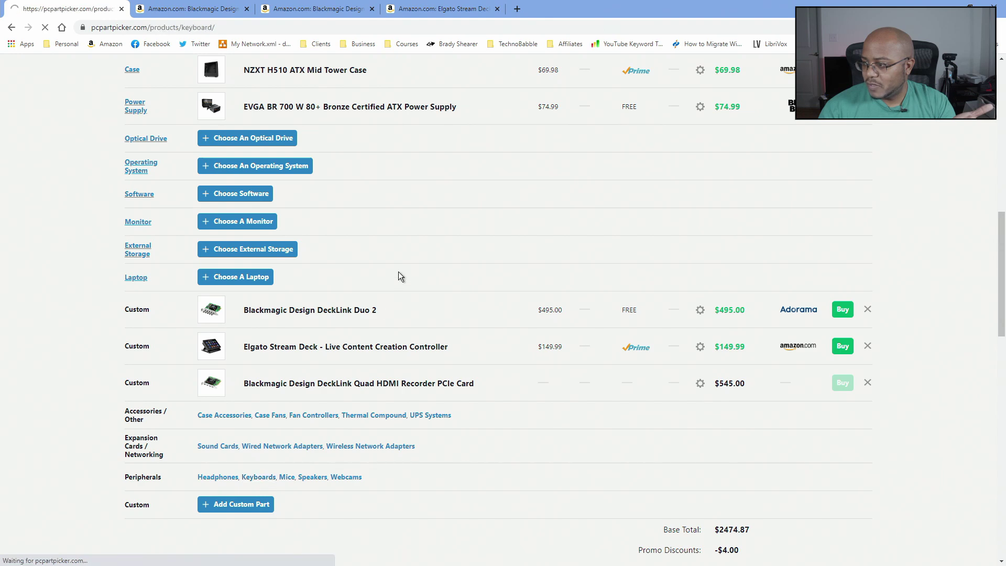
pyautogui.click(943, 296)
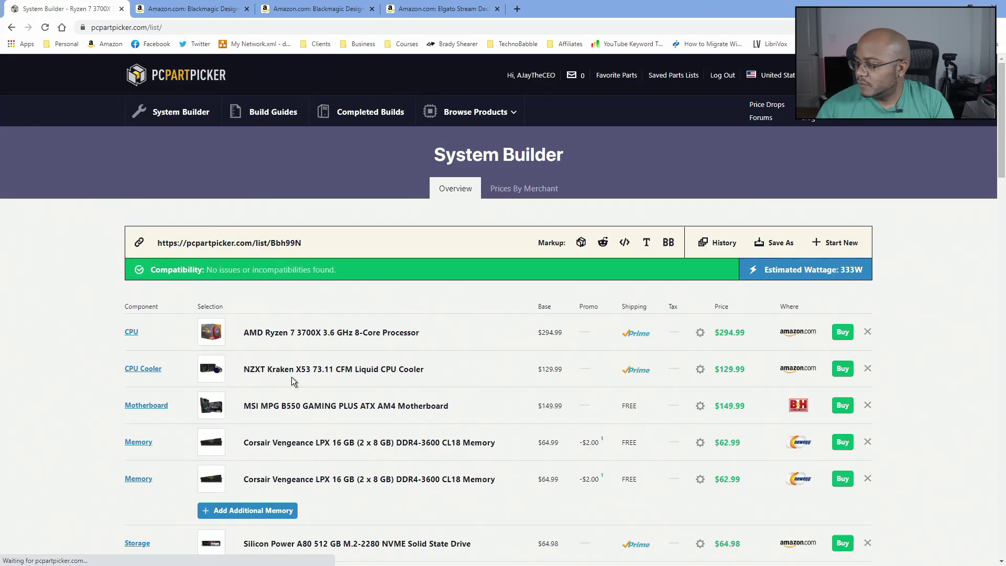
pyautogui.scroll(-4, 291, 377)
pyautogui.scroll(-3, 292, 377)
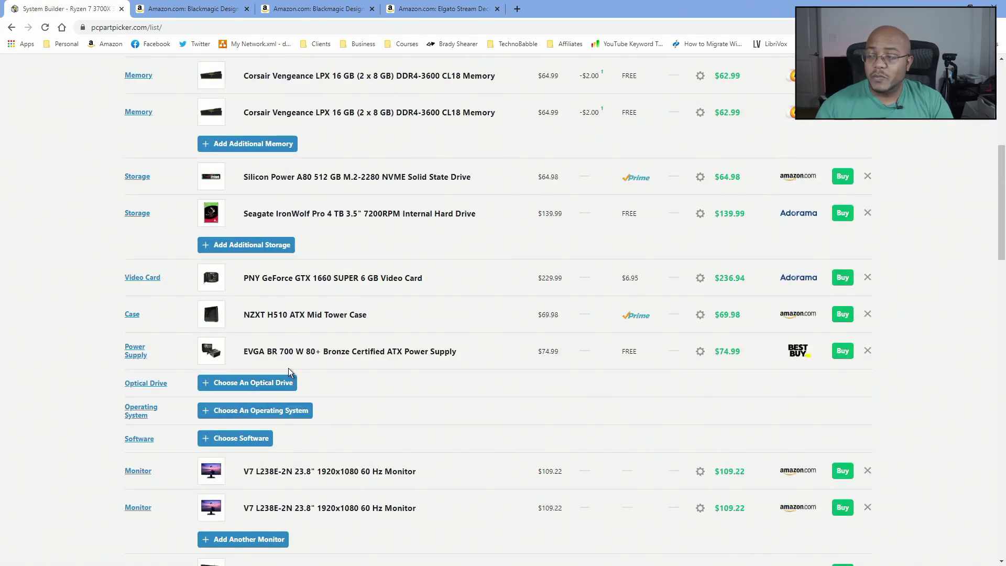
pyautogui.scroll(3, 288, 368)
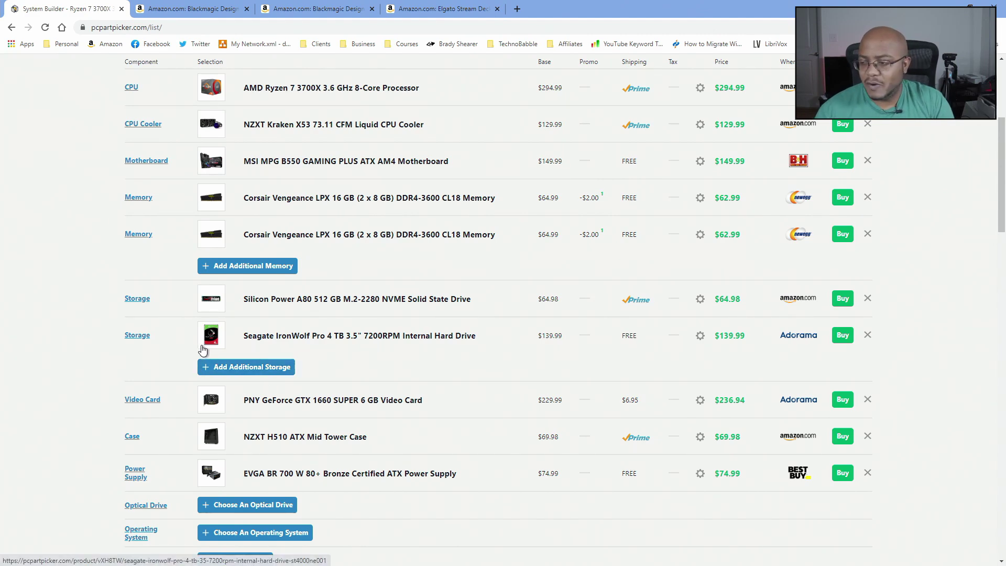
pyautogui.scroll(2, 197, 357)
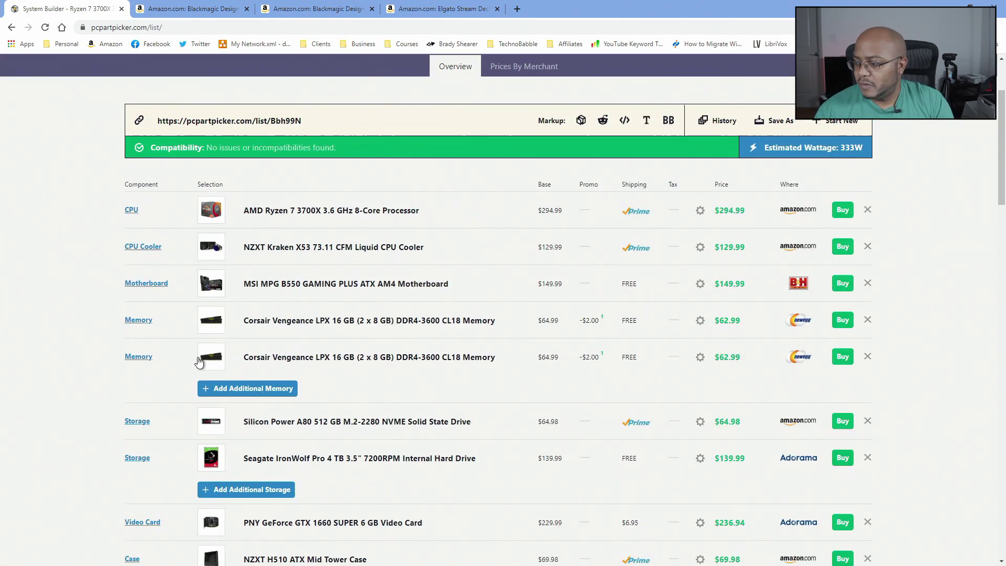
pyautogui.scroll(-2, 197, 356)
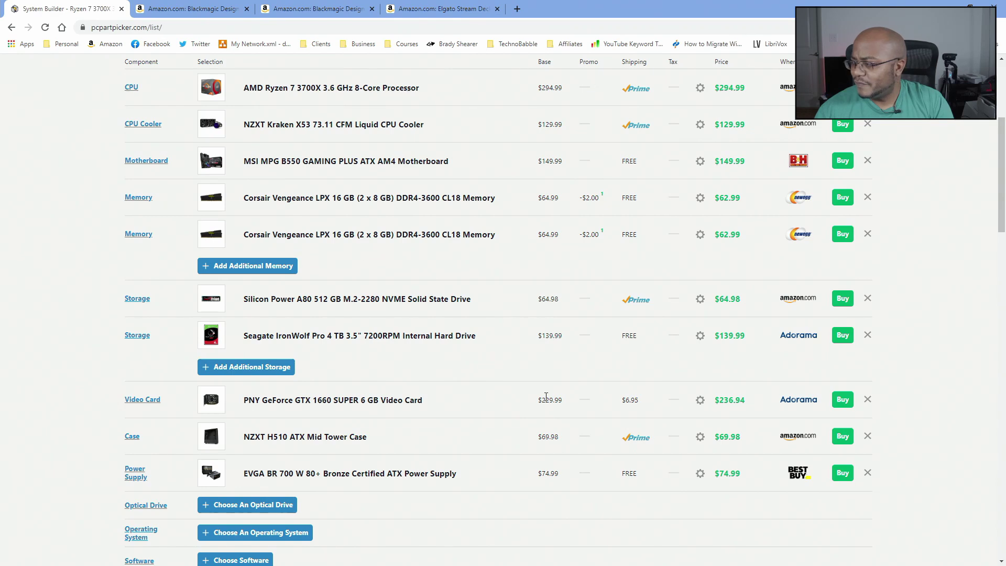
# Step: Remove the GTX 1660 SUPER and list RTX 2060 video cards sorted cheapest first
pyautogui.click(868, 400)
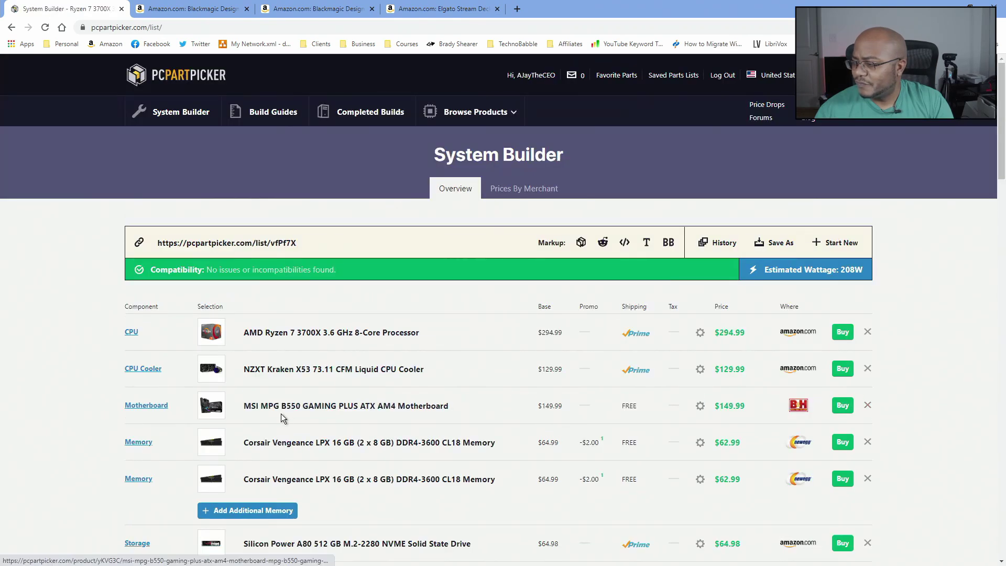
pyautogui.scroll(-2, 307, 412)
pyautogui.scroll(-2, 307, 412)
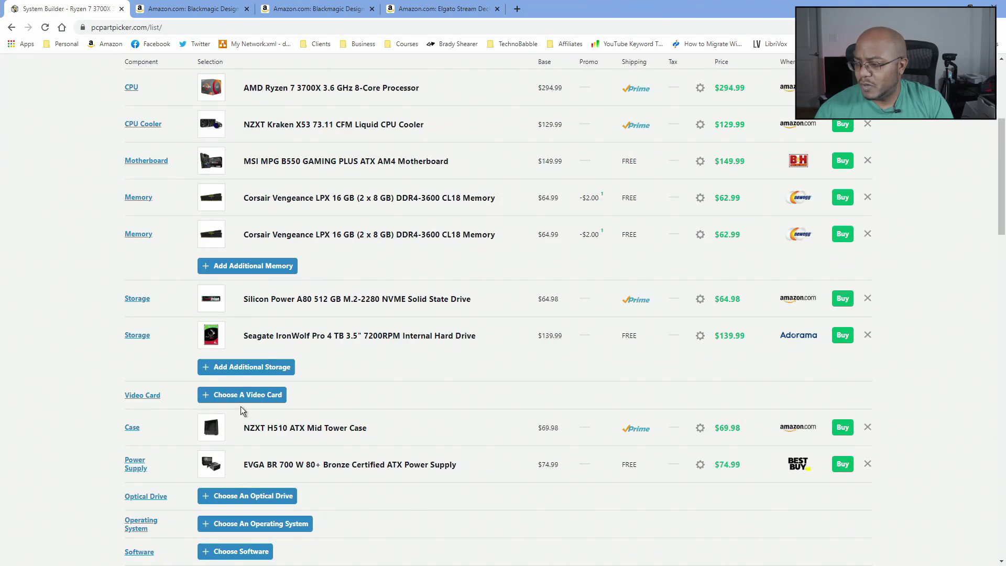
pyautogui.click(265, 401)
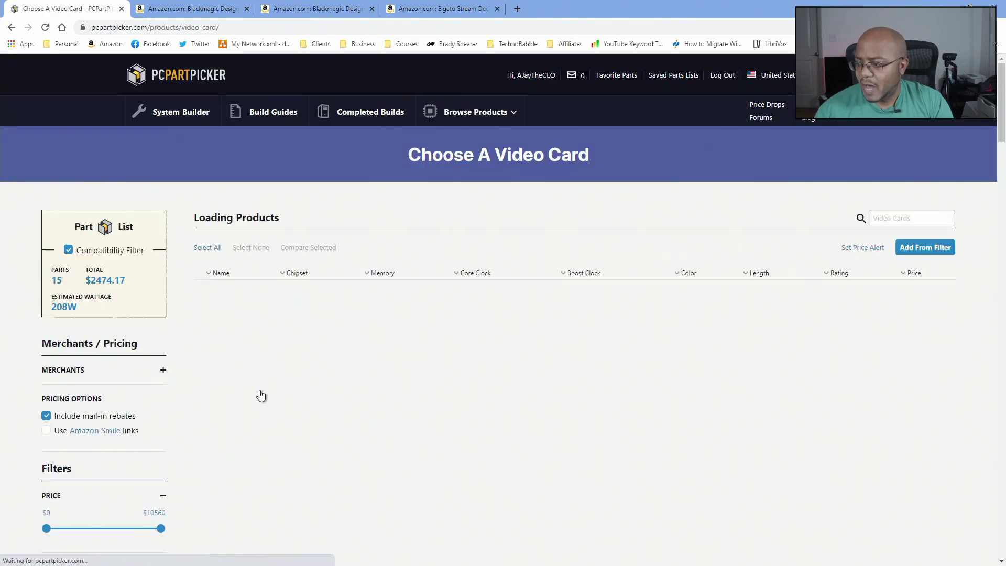
pyautogui.click(902, 217)
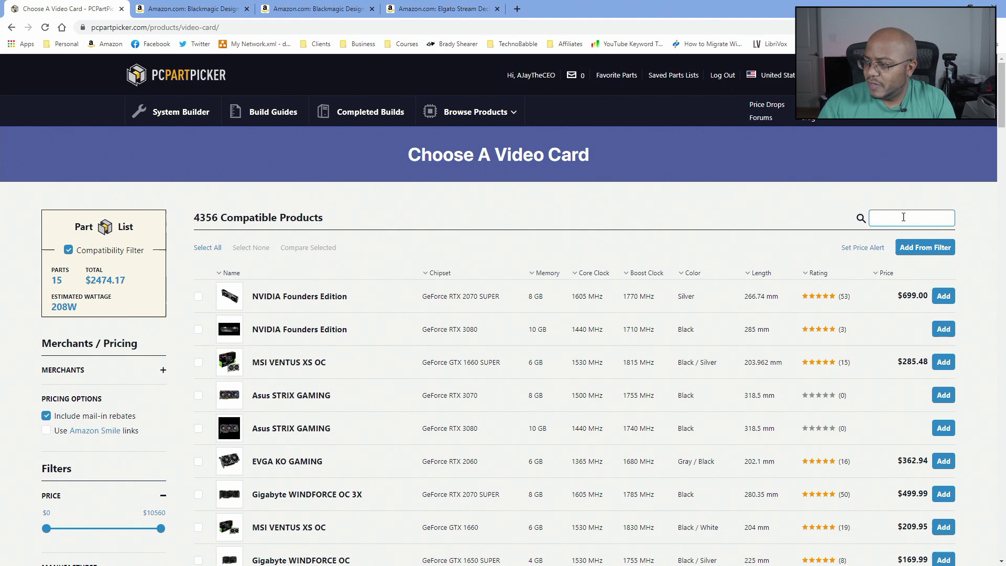
pyautogui.write('20')
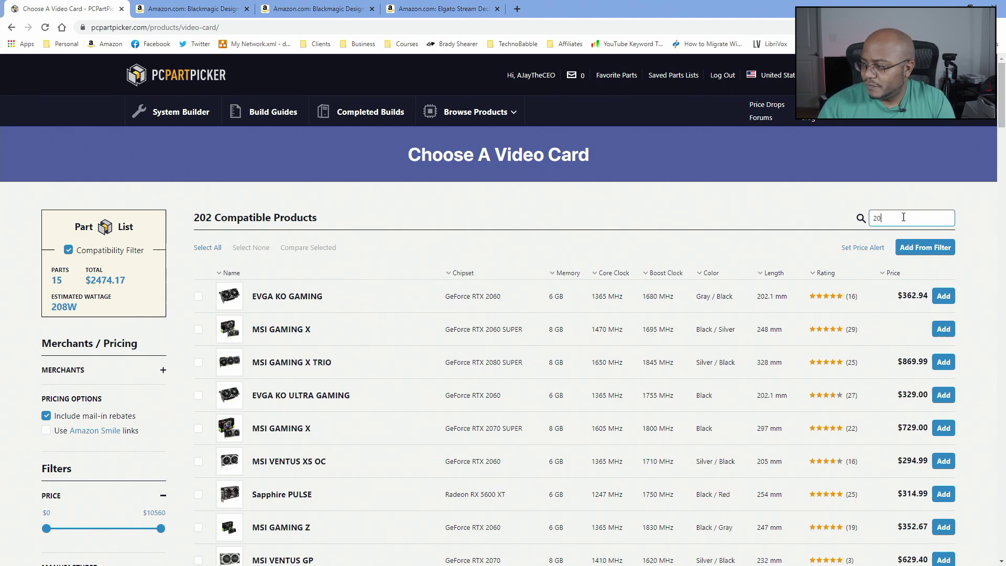
pyautogui.write('70')
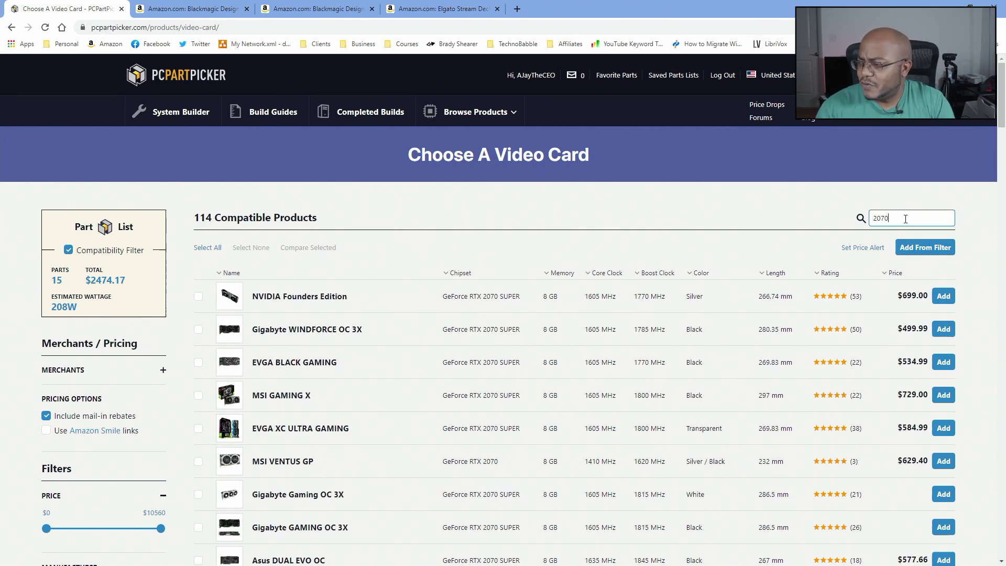
pyautogui.click(889, 274)
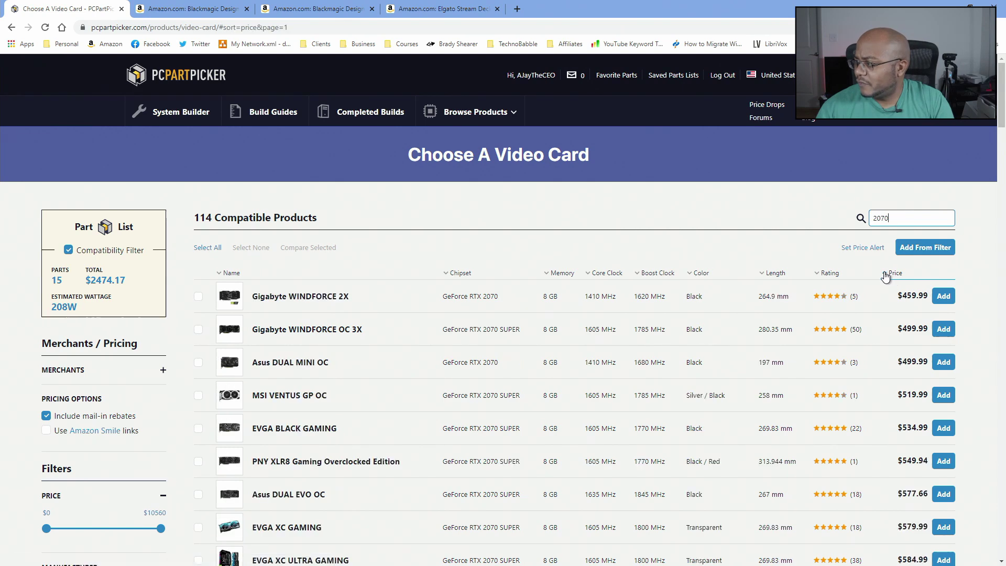
pyautogui.doubleClick(881, 218)
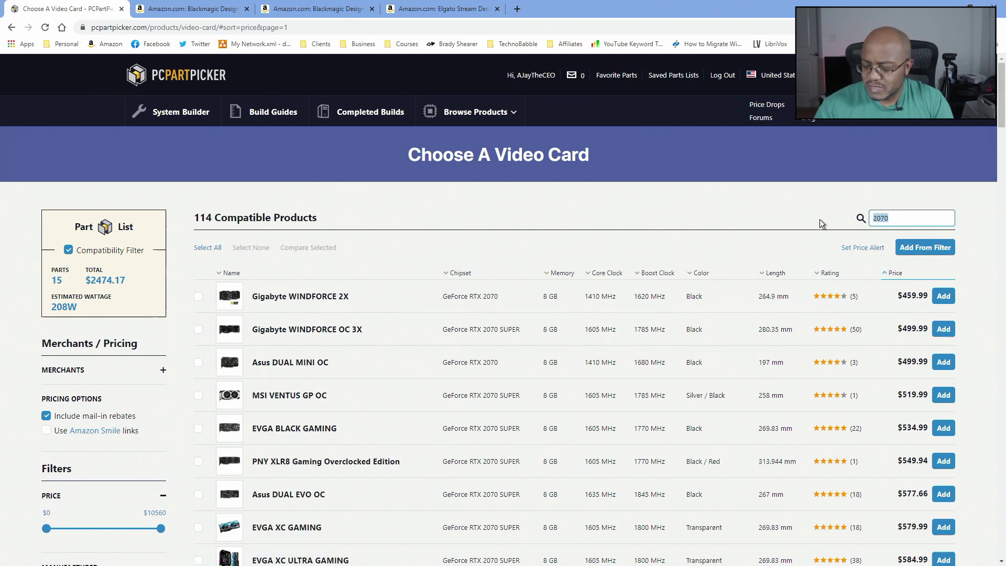
pyautogui.write('2060')
pyautogui.scroll(-2, 837, 218)
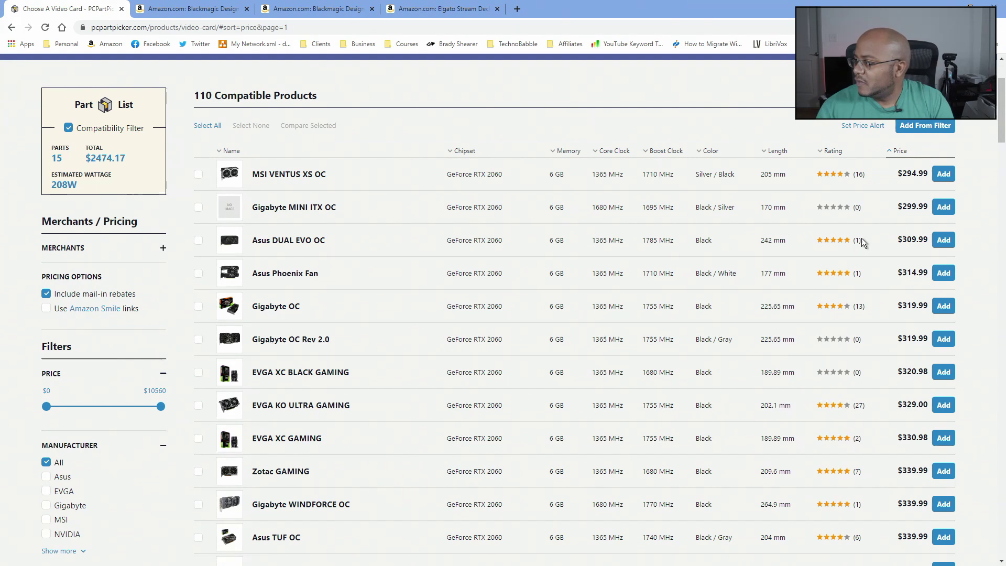
# Step: Check the MSI RTX 2060 VENTUS XS OC's output ports and add it to the build
pyautogui.click(298, 182)
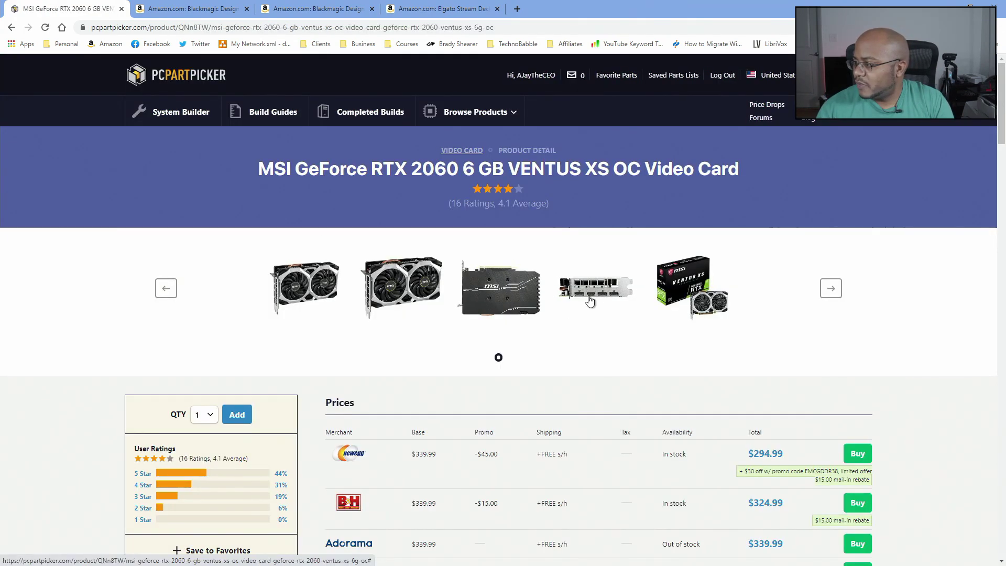
pyautogui.click(598, 293)
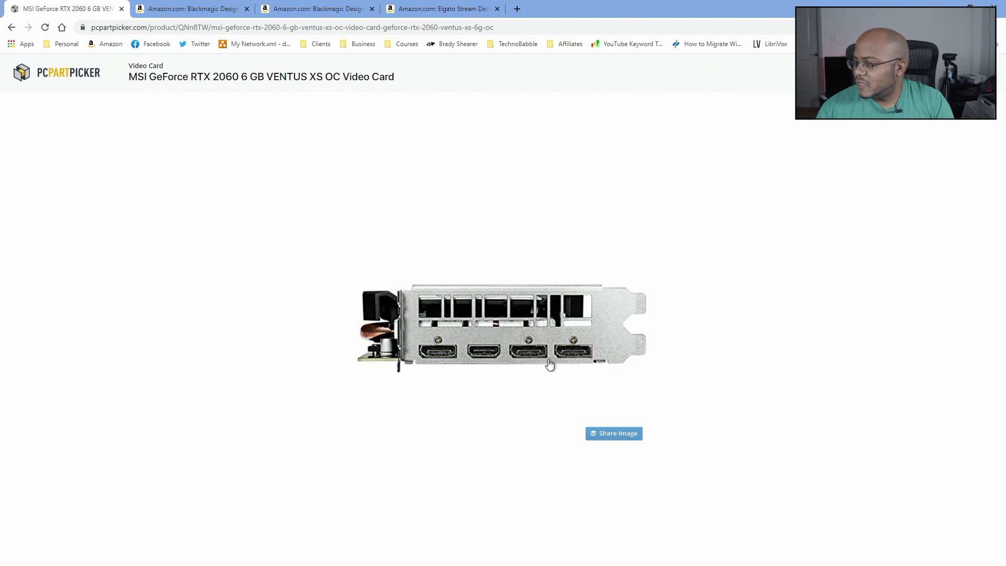
pyautogui.click(775, 140)
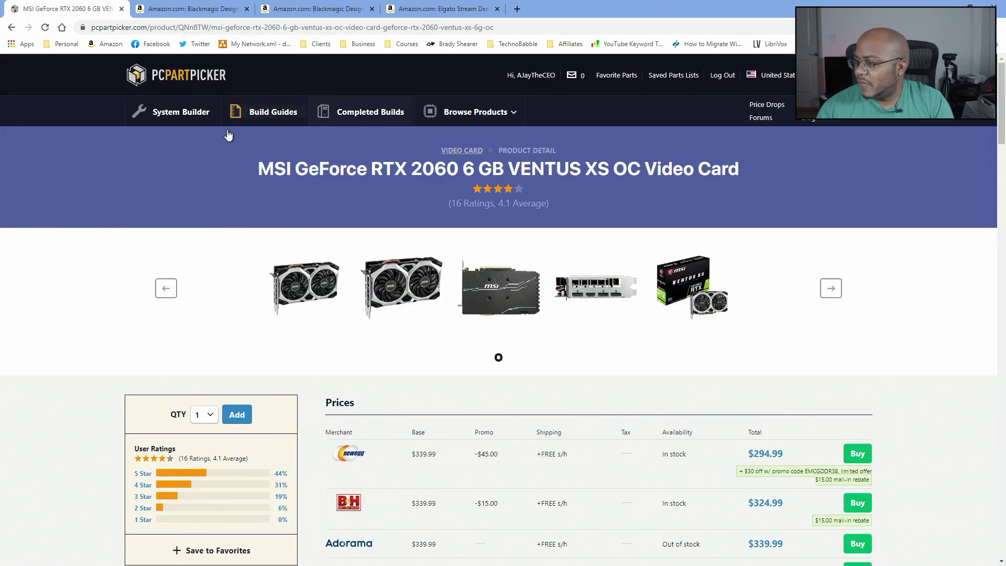
pyautogui.click(12, 29)
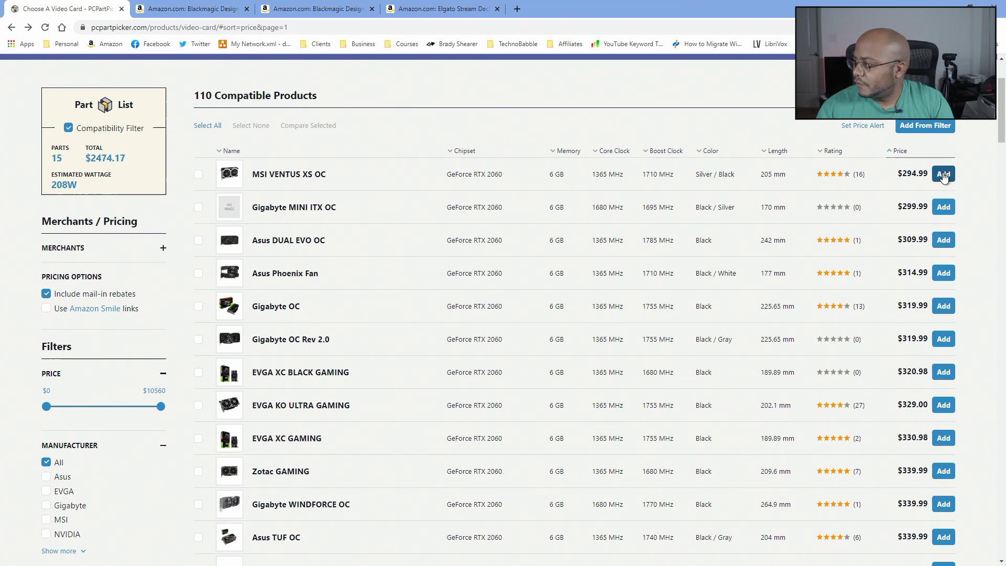
pyautogui.click(944, 174)
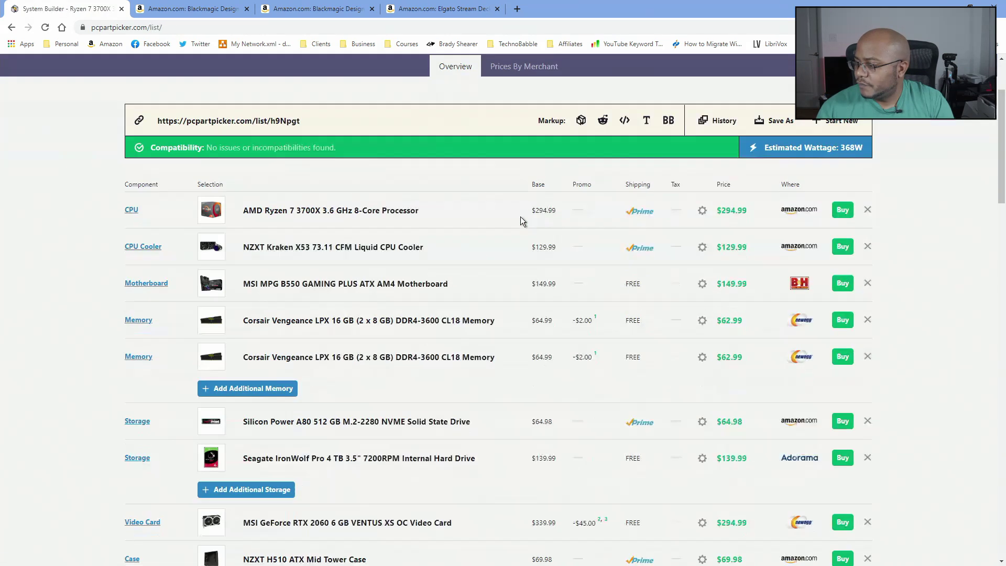
pyautogui.scroll(-2, 520, 217)
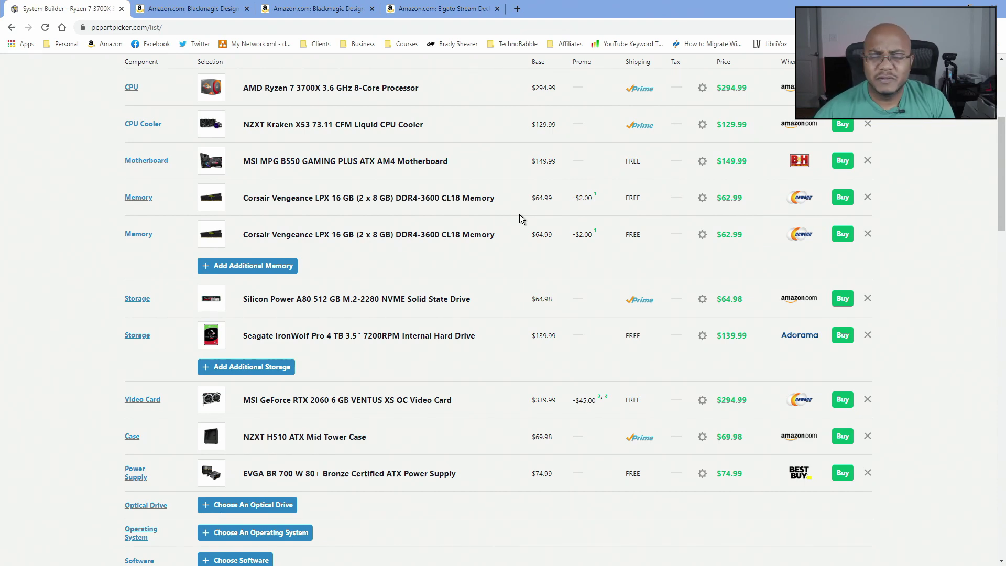
pyautogui.scroll(-7, 521, 341)
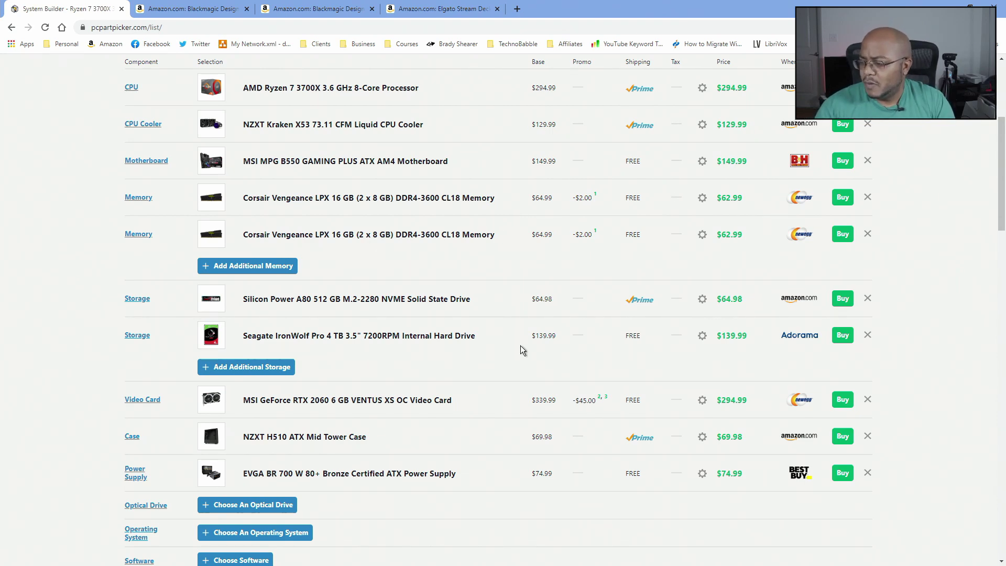
pyautogui.scroll(-4, 511, 331)
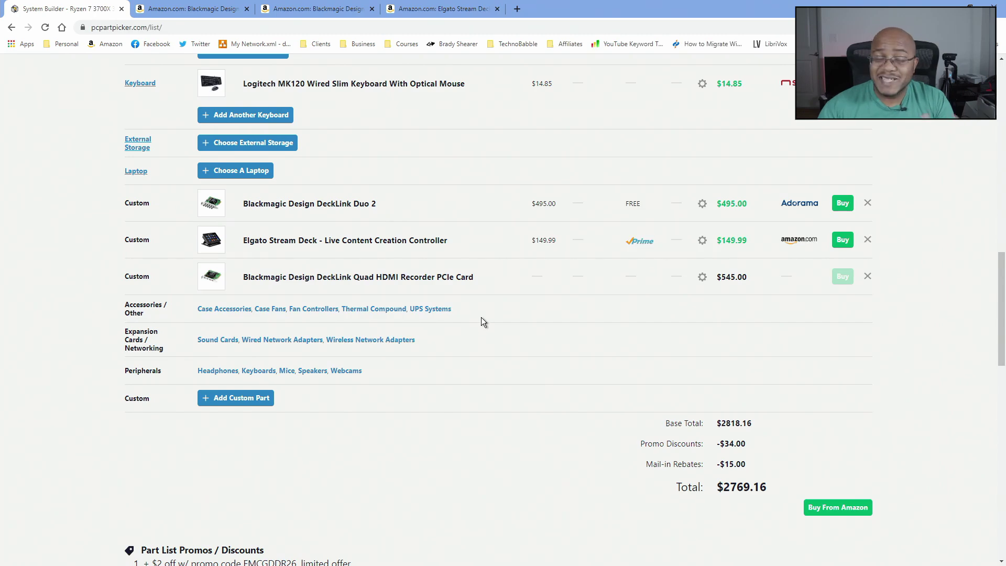
pyautogui.scroll(7, 495, 378)
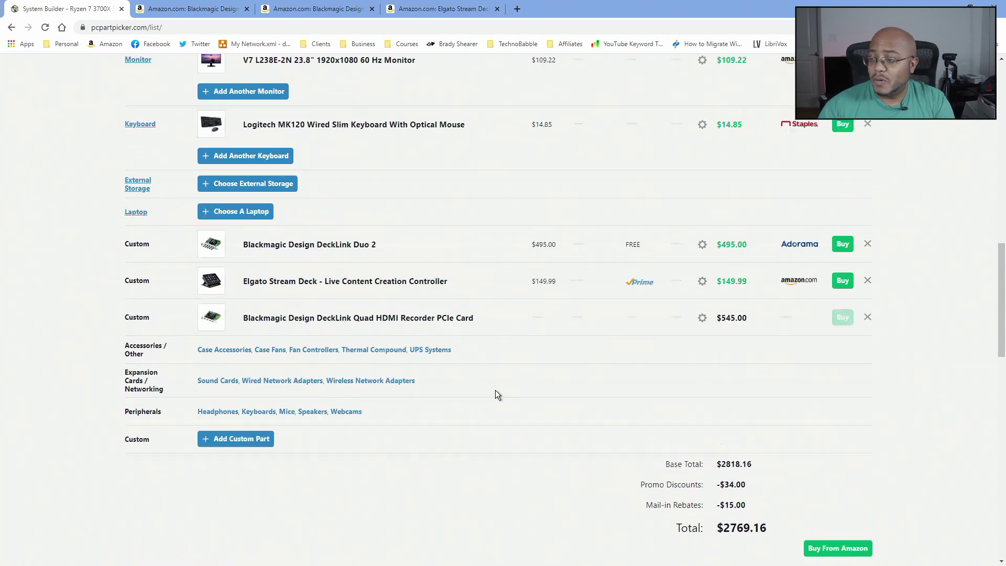
pyautogui.scroll(4, 495, 383)
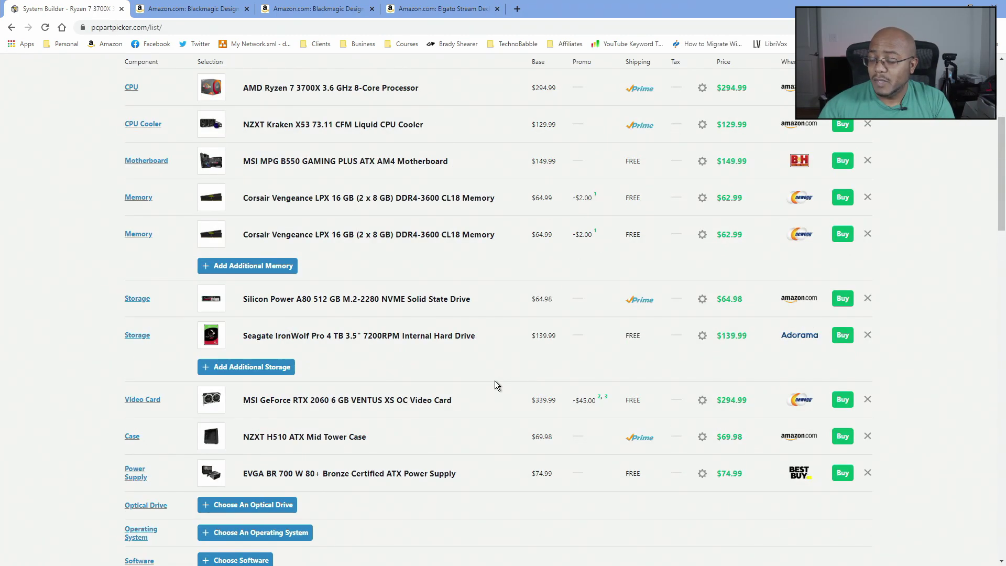
pyautogui.scroll(-7, 495, 381)
pyautogui.scroll(-5, 496, 378)
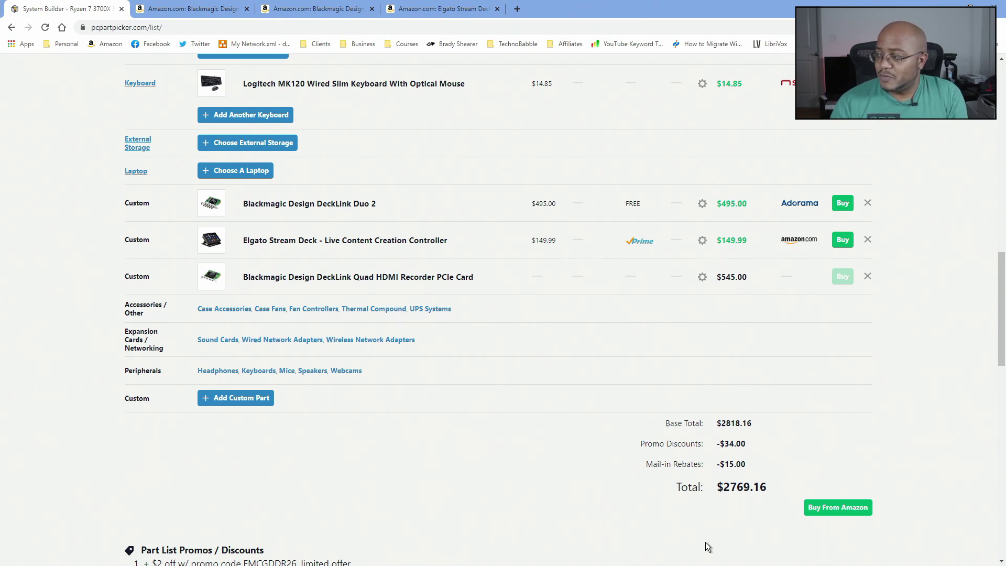
pyautogui.scroll(2, 566, 547)
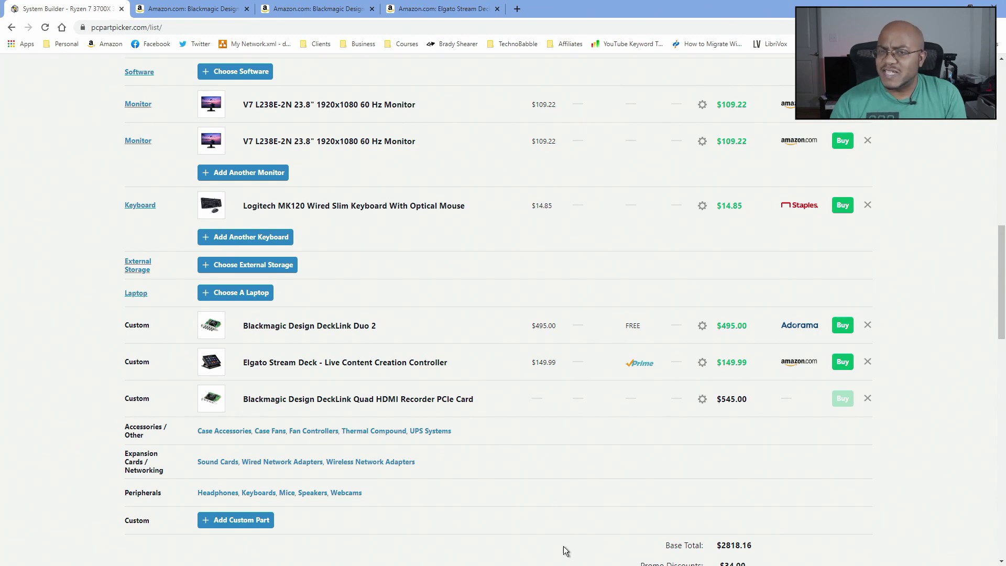
pyautogui.scroll(2, 565, 547)
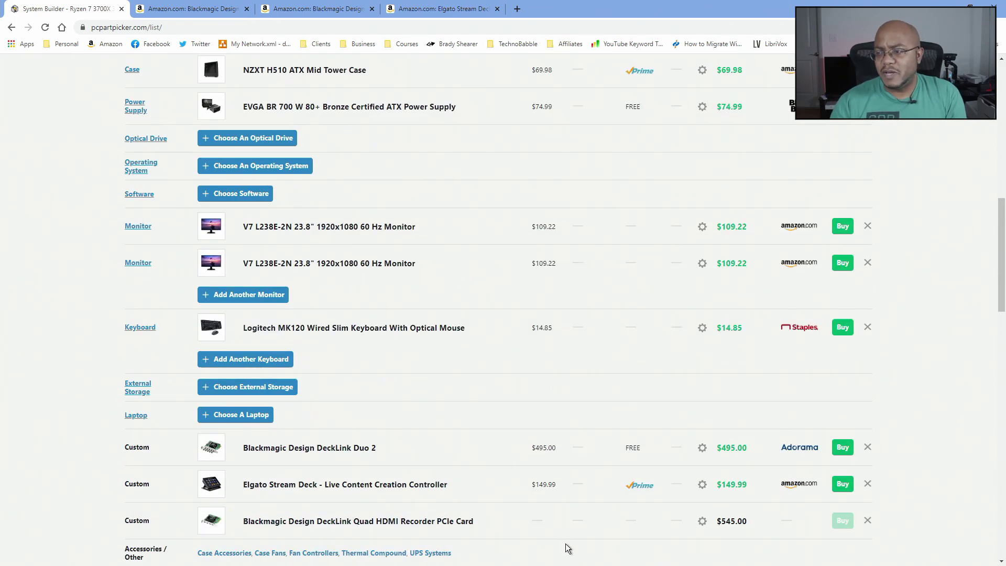
pyautogui.scroll(4, 566, 547)
pyautogui.scroll(8, 571, 549)
pyautogui.scroll(-14, 570, 551)
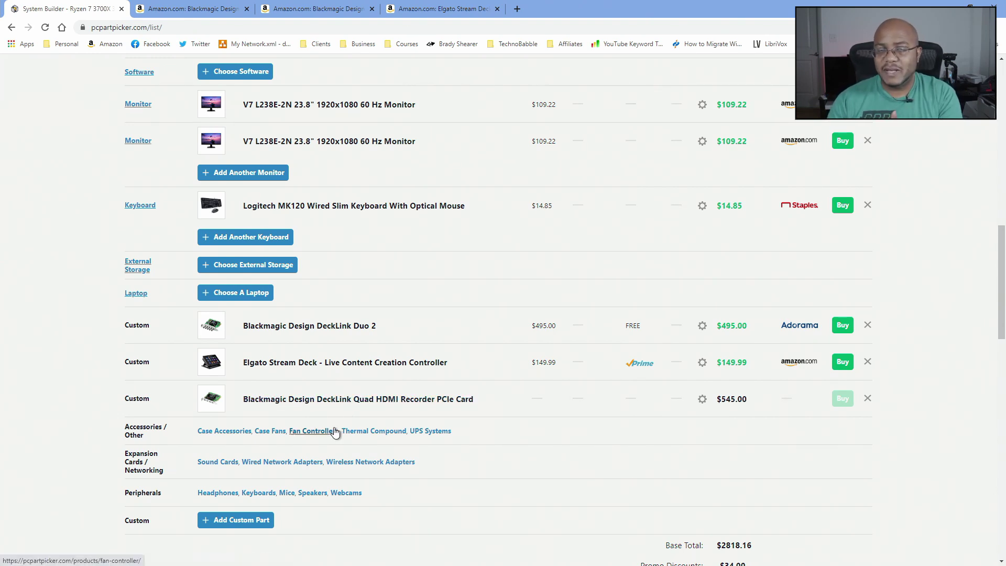
pyautogui.scroll(-5, 336, 434)
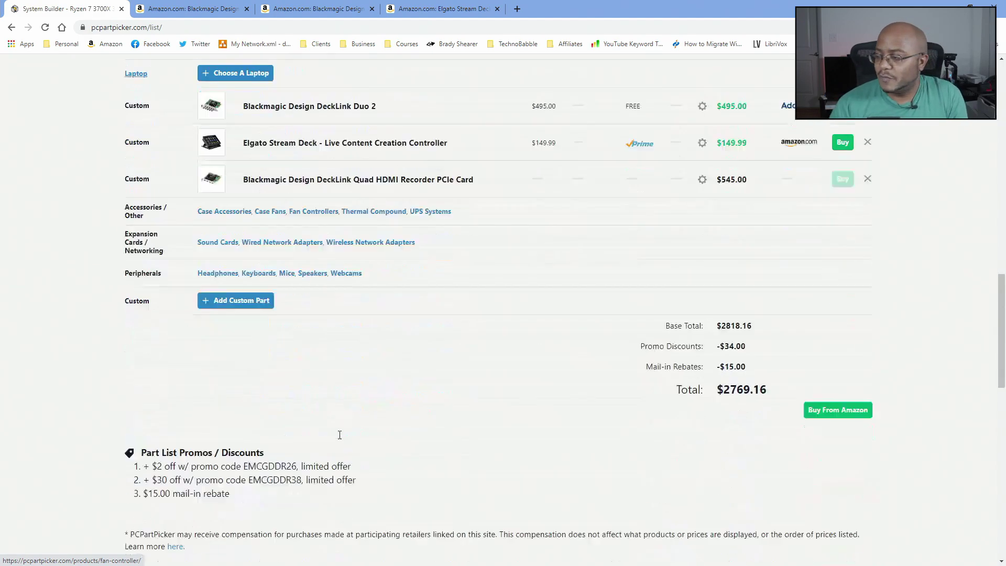